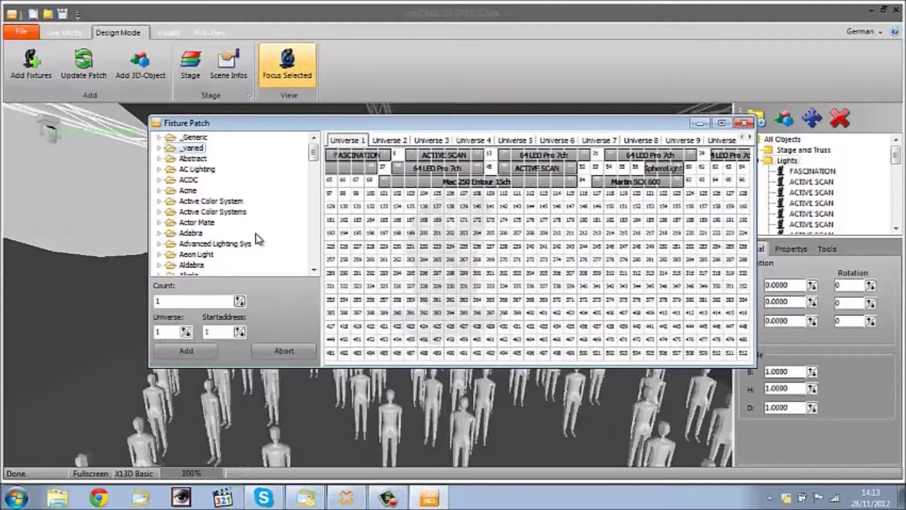
Patch two American DJ P64 LED fixtures into Universe 1 at addresses 93 and 100, and minimise the patch window
{"action": "scroll", "coordinate": [260, 236], "scroll_direction": "down", "scroll_amount": 4}
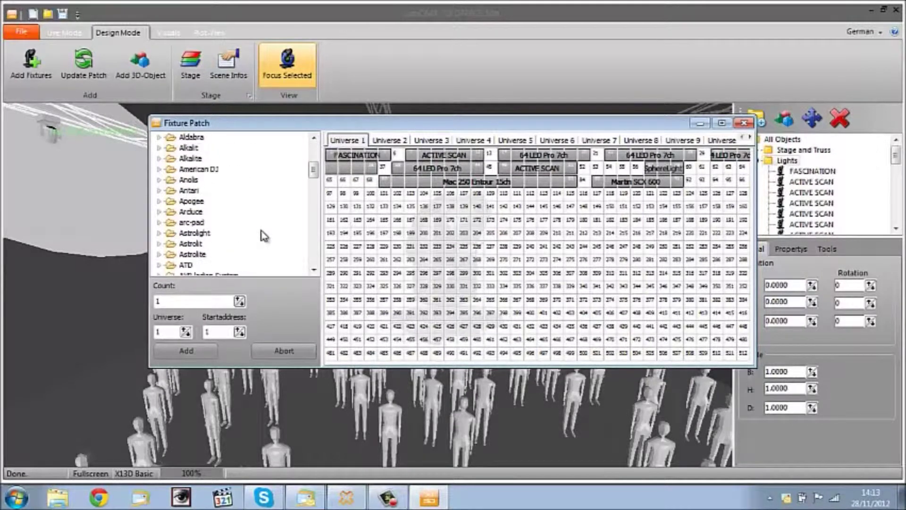
{"action": "left_click", "coordinate": [160, 170]}
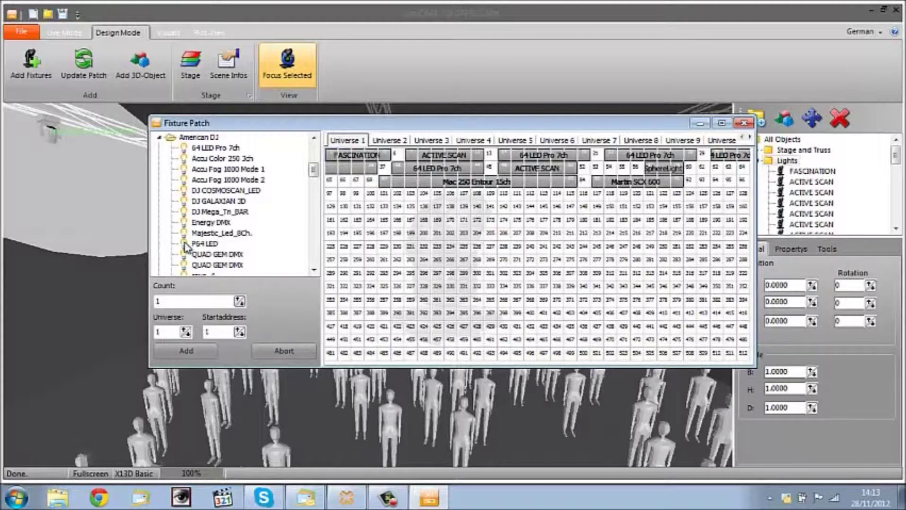
{"action": "left_click_drag", "start_coordinate": [185, 246], "coordinate": [709, 191]}
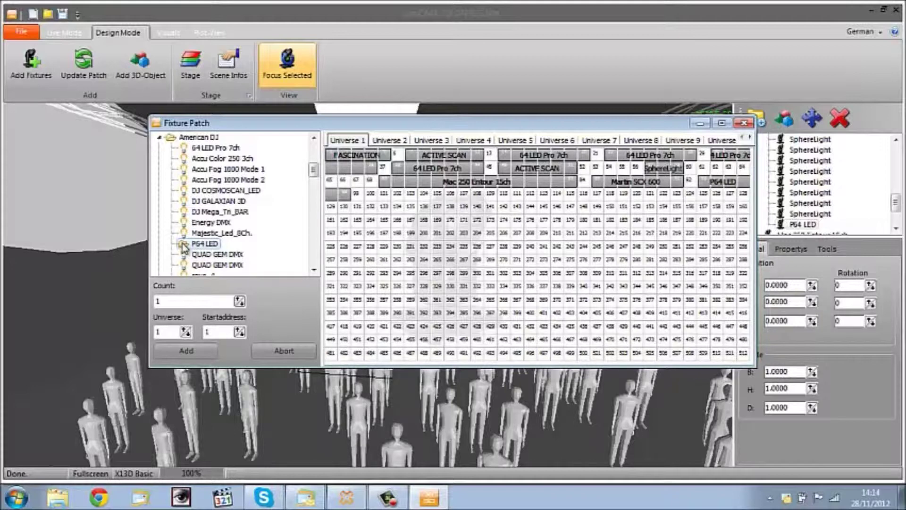
{"action": "left_click_drag", "start_coordinate": [184, 246], "coordinate": [400, 150]}
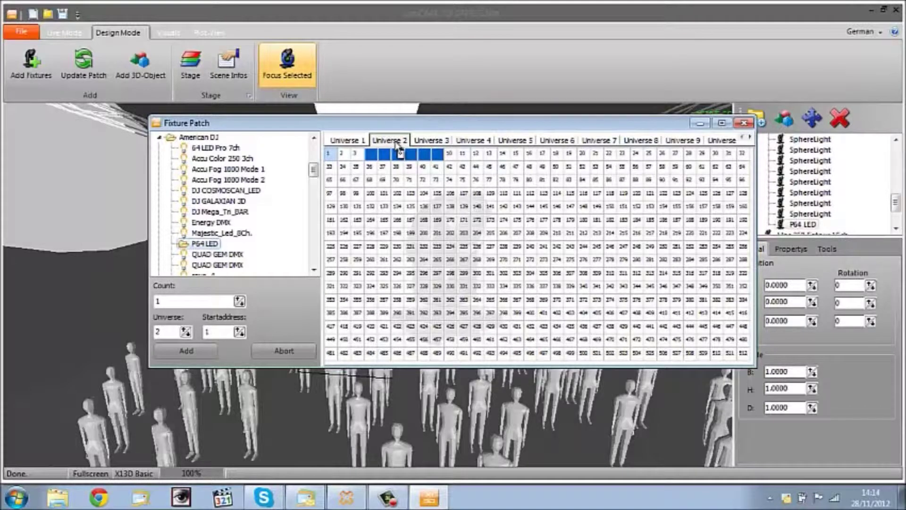
{"action": "left_click_drag", "start_coordinate": [400, 150], "coordinate": [376, 198]}
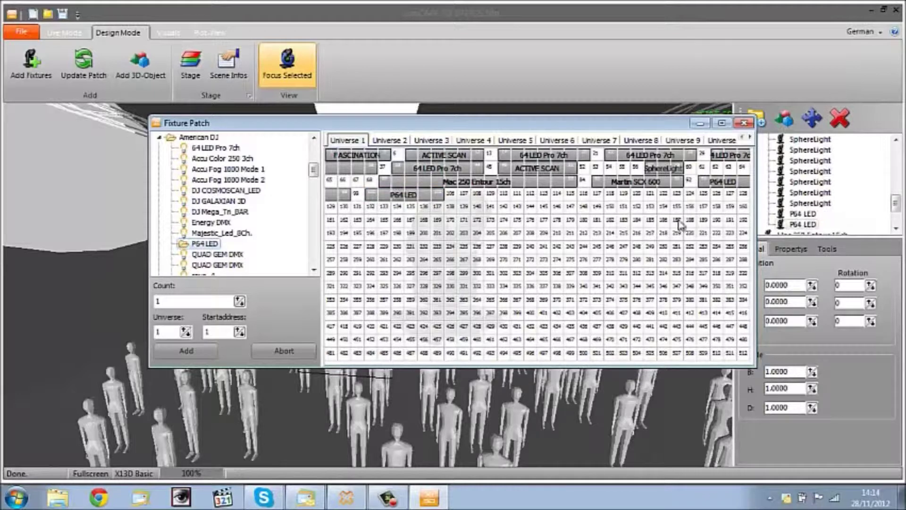
{"action": "left_click", "coordinate": [703, 124]}
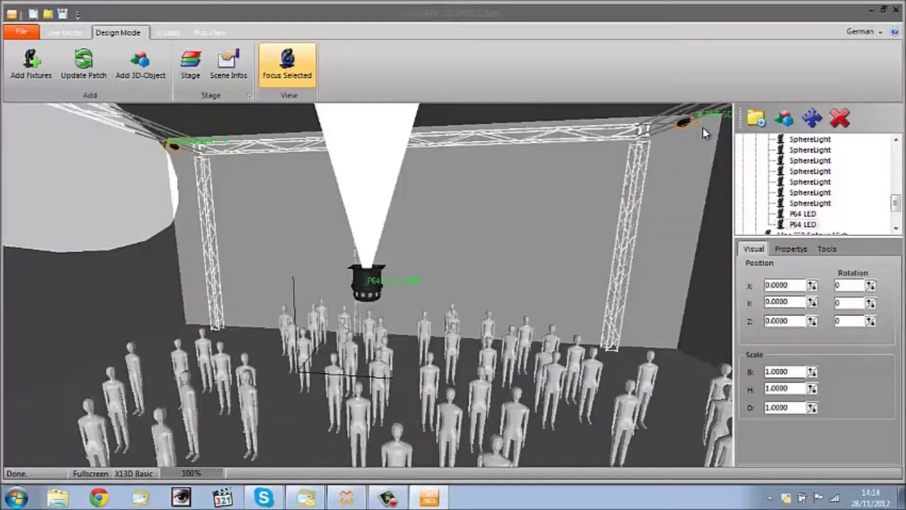
Set the Y rotation of the first listed P64 LED fixture to 180
{"action": "left_click", "coordinate": [804, 213]}
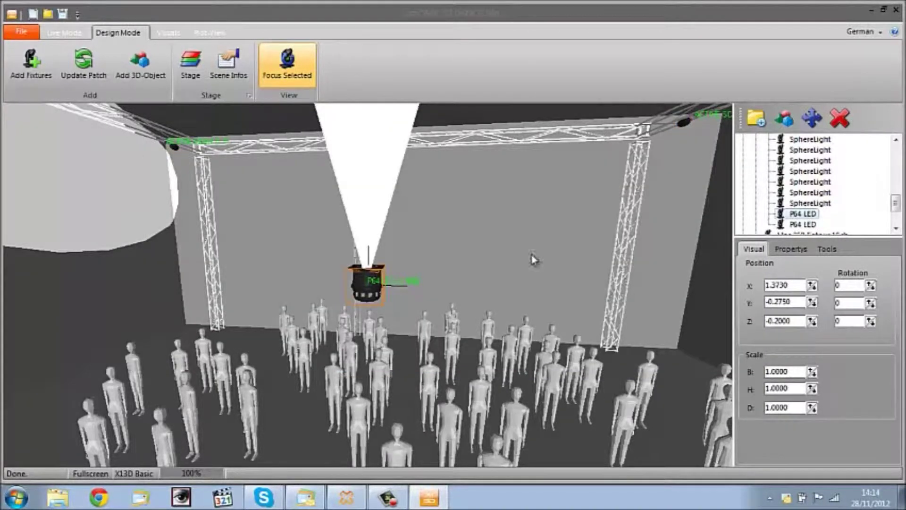
{"action": "middle_click_drag", "start_coordinate": [433, 275], "coordinate": [189, 279]}
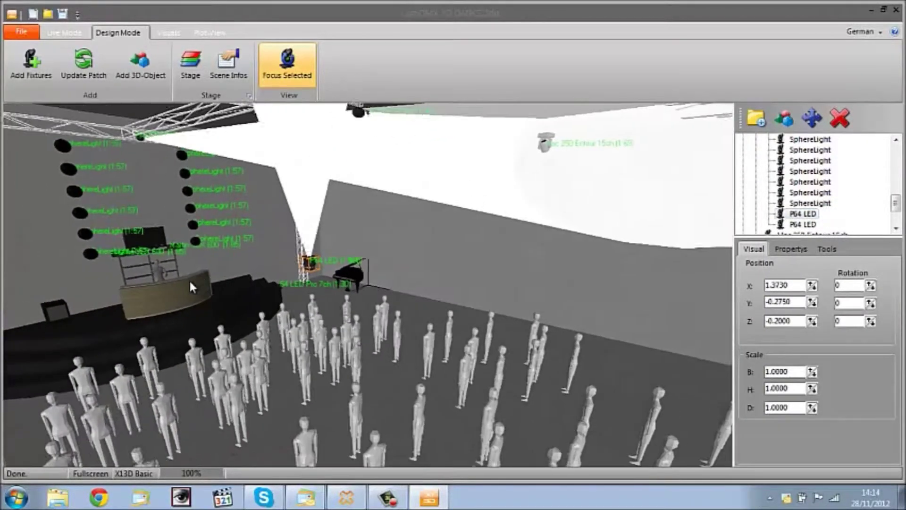
{"action": "scroll", "coordinate": [190, 280], "scroll_direction": "up", "scroll_amount": 3}
{"action": "left_click_drag", "start_coordinate": [191, 279], "coordinate": [455, 276]}
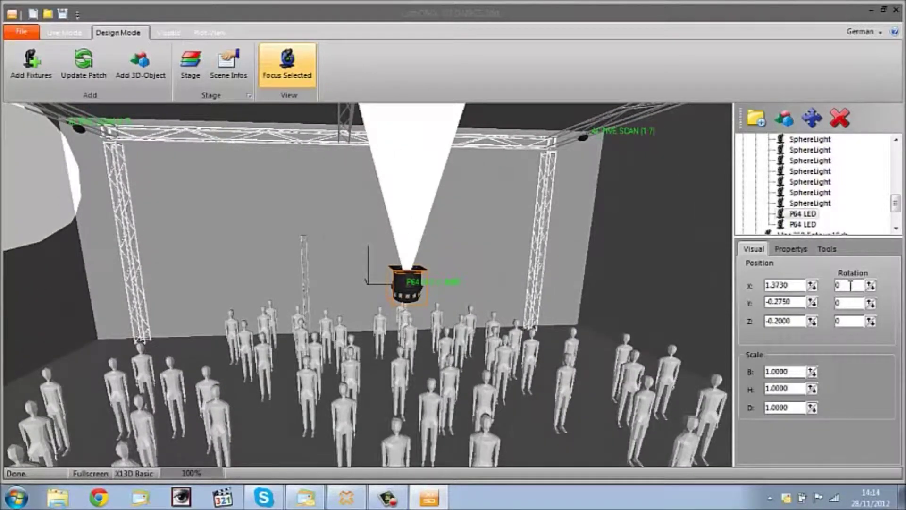
{"action": "left_click_drag", "start_coordinate": [519, 244], "coordinate": [488, 242]}
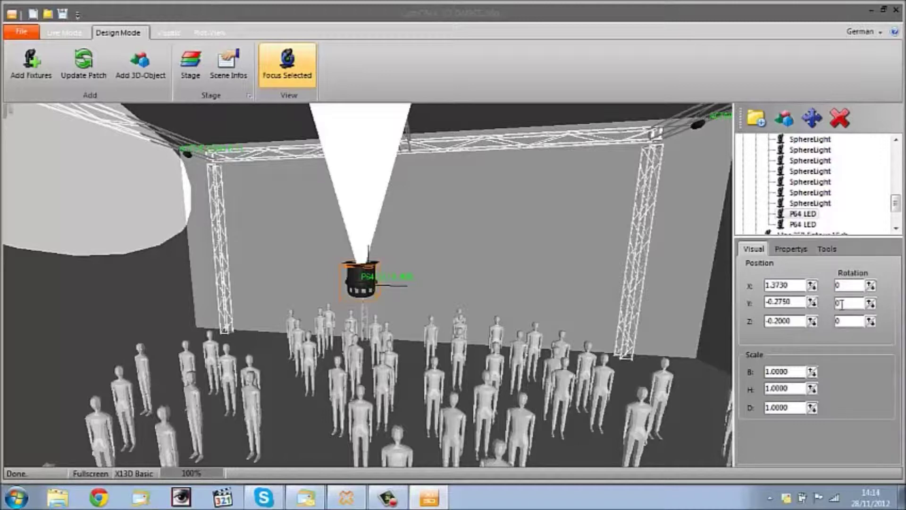
{"action": "type", "text": "9"}
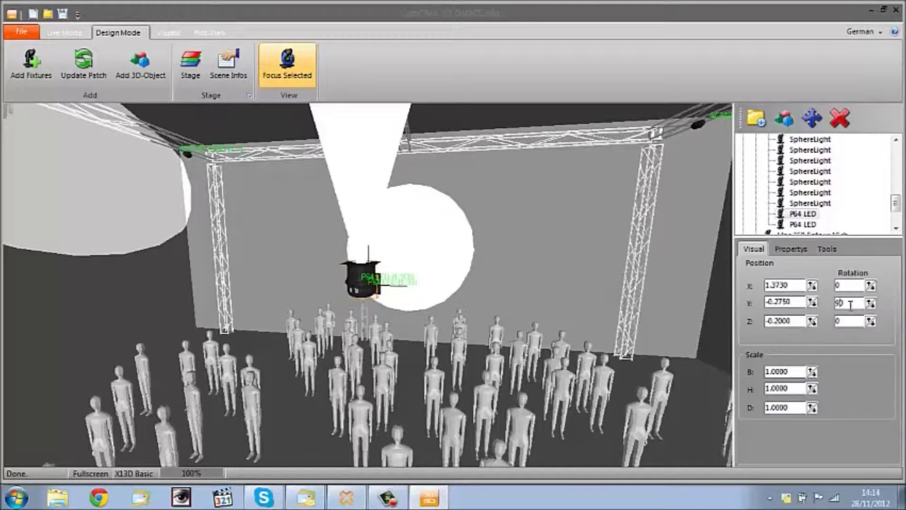
{"action": "key", "text": "BackSpace"}
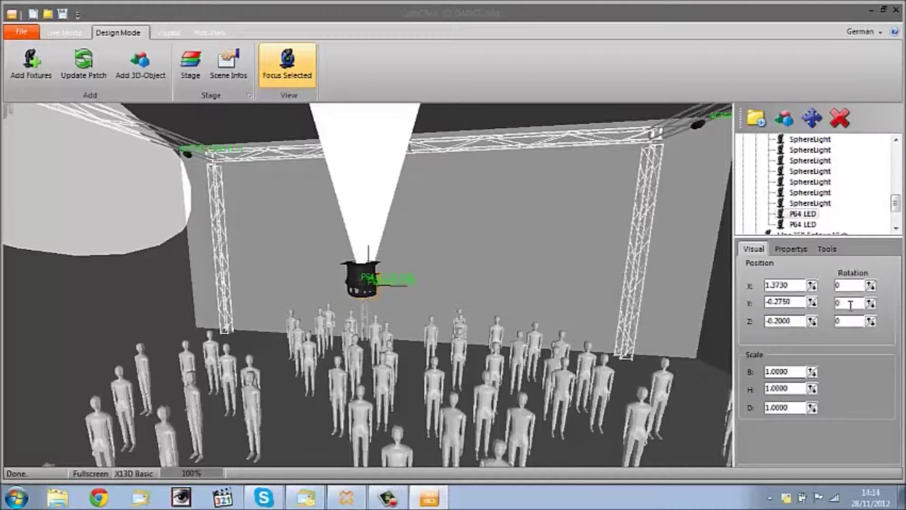
{"action": "key", "text": "BackSpace"}
{"action": "type", "text": "180"}
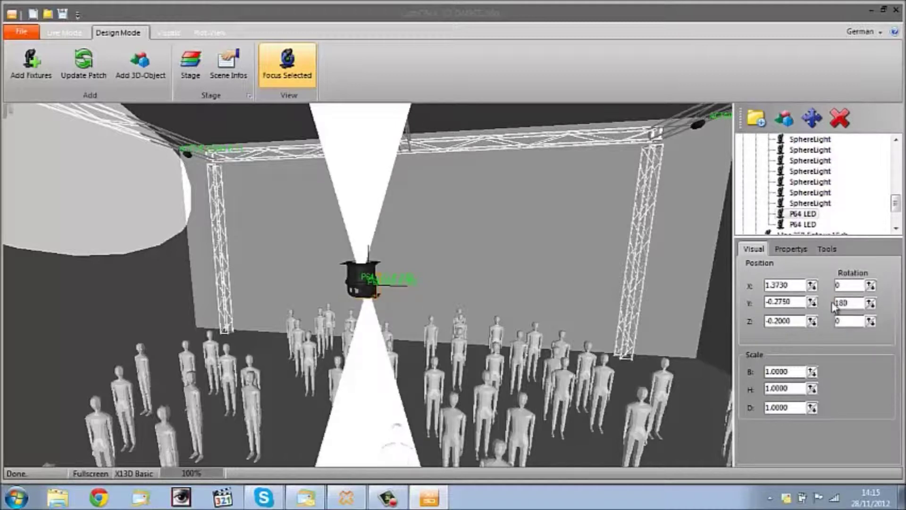
Set the Y rotation of the second listed P64 LED fixture to 180
{"action": "left_click", "coordinate": [803, 224]}
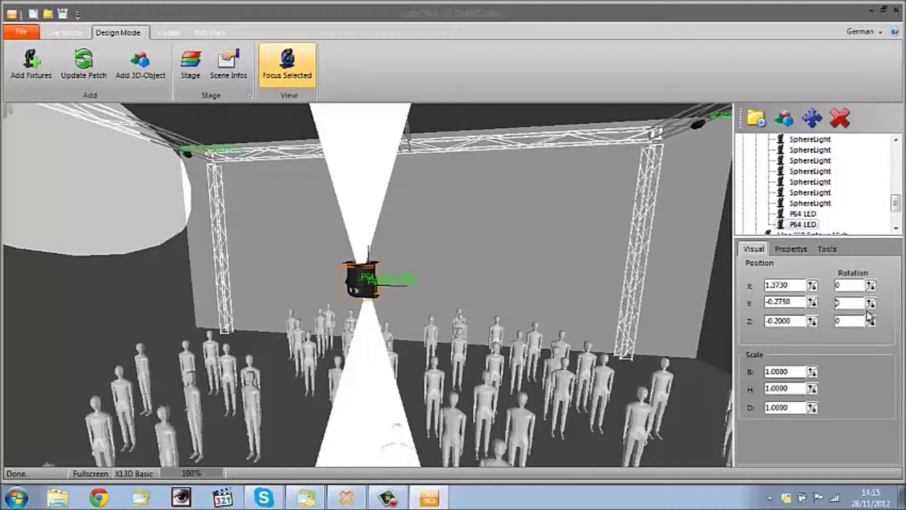
{"action": "type", "text": "1800"}
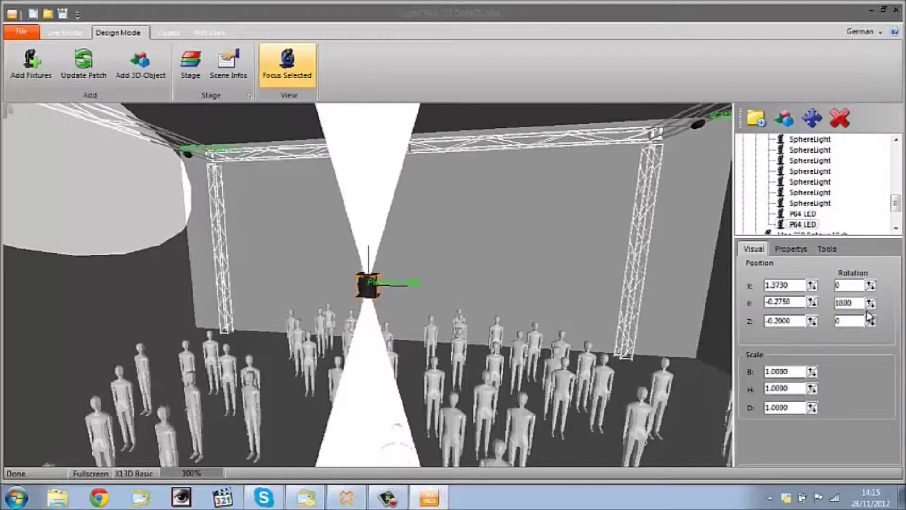
{"action": "key", "text": "Delete"}
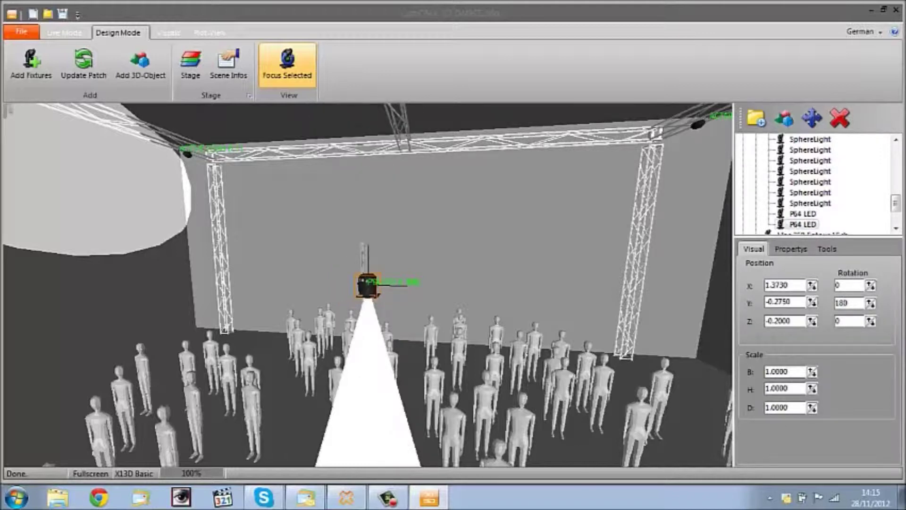
Move the first listed P64 LED fixture along the X axis to position 9.3730
{"action": "left_click", "coordinate": [808, 213]}
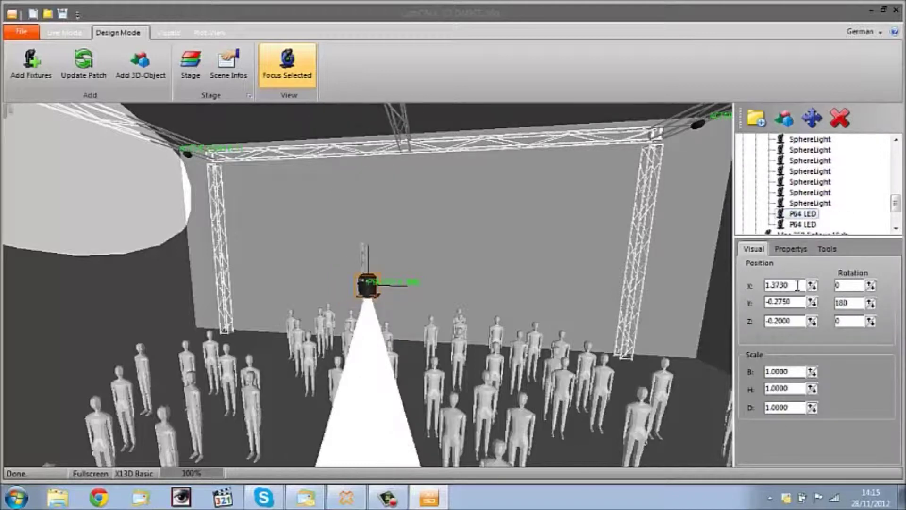
{"action": "scroll", "coordinate": [796, 286], "scroll_direction": "up", "scroll_amount": 20}
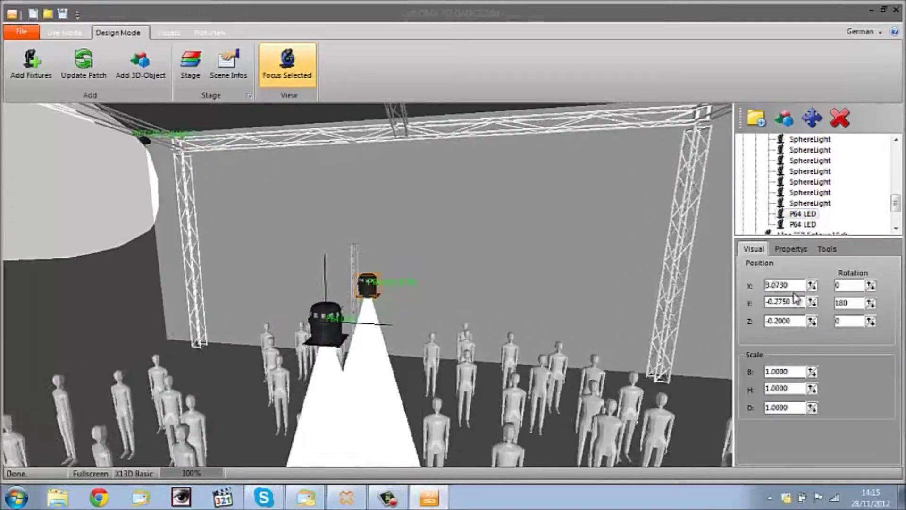
{"action": "scroll", "coordinate": [797, 286], "scroll_direction": "up", "scroll_amount": 20}
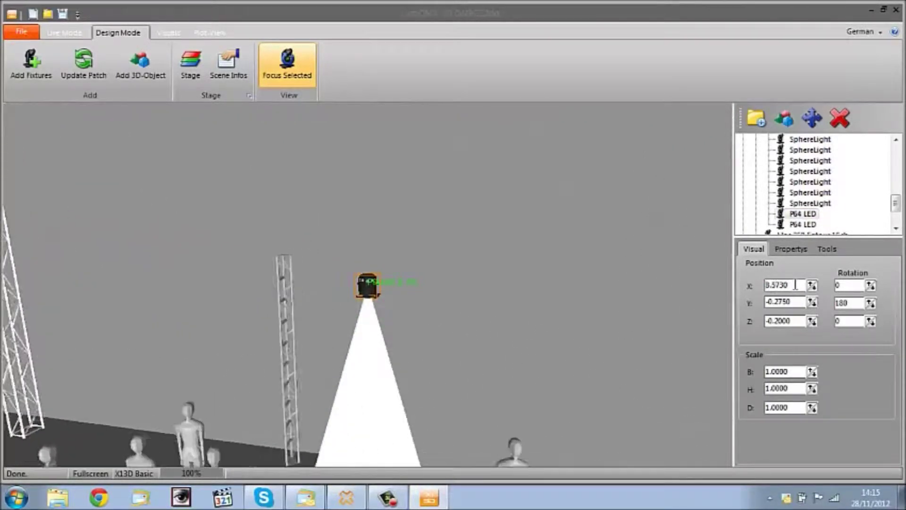
{"action": "scroll", "coordinate": [795, 285], "scroll_direction": "up", "scroll_amount": 7}
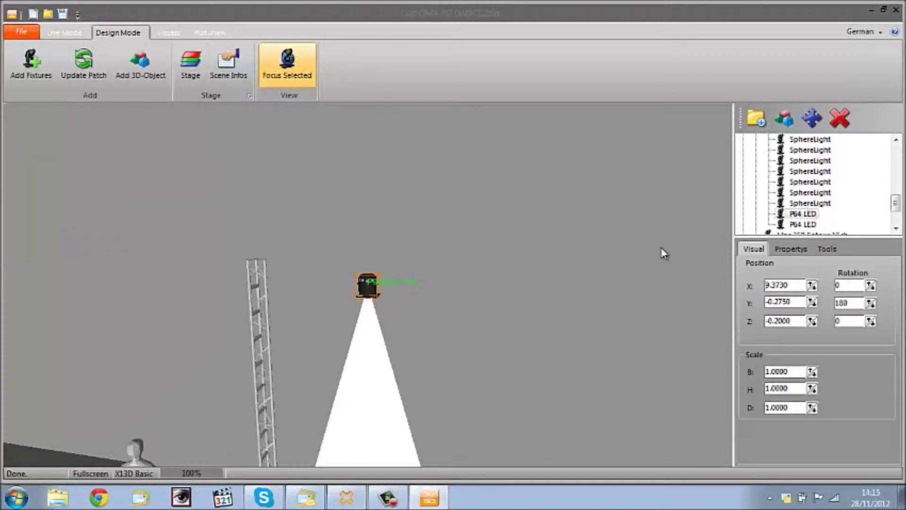
{"action": "middle_click_drag", "start_coordinate": [662, 248], "coordinate": [521, 233]}
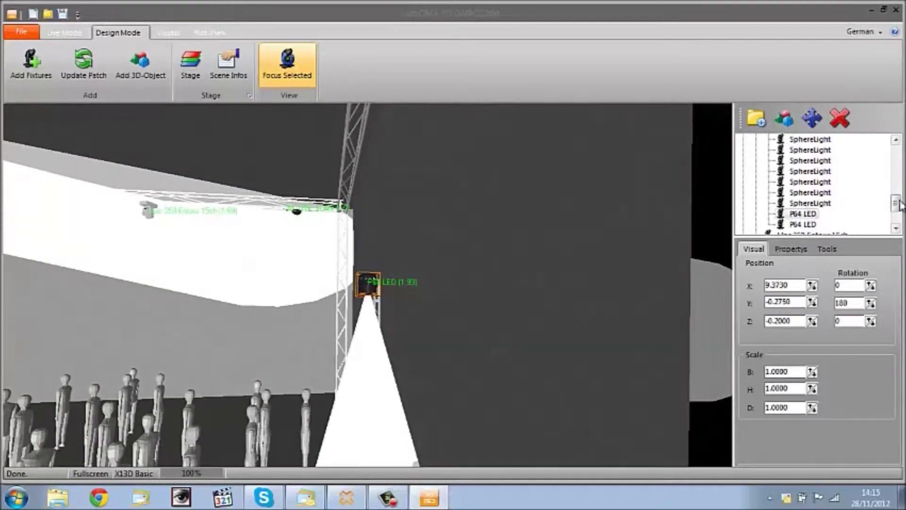
Shift the selected P64 LED fixture along the Z axis to position 0.9000
{"action": "left_click_drag", "start_coordinate": [900, 205], "coordinate": [898, 153]}
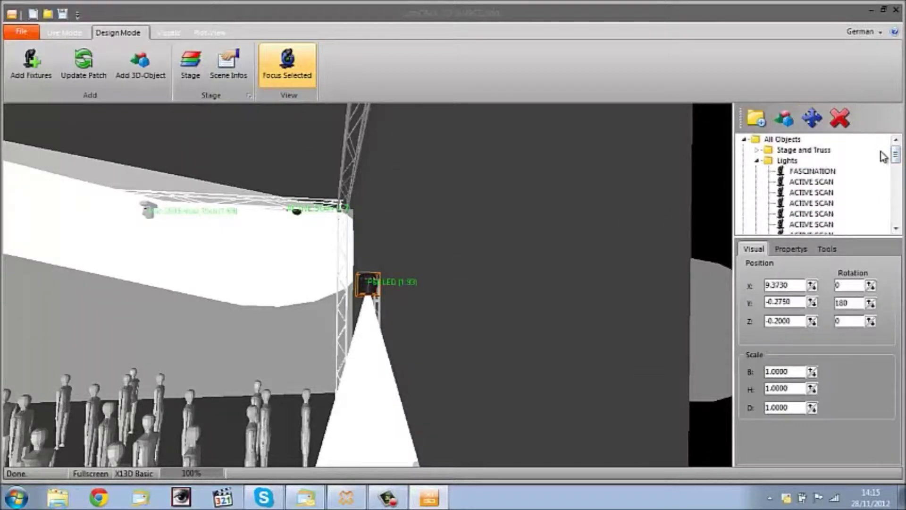
{"action": "left_click_drag", "start_coordinate": [897, 157], "coordinate": [896, 213]}
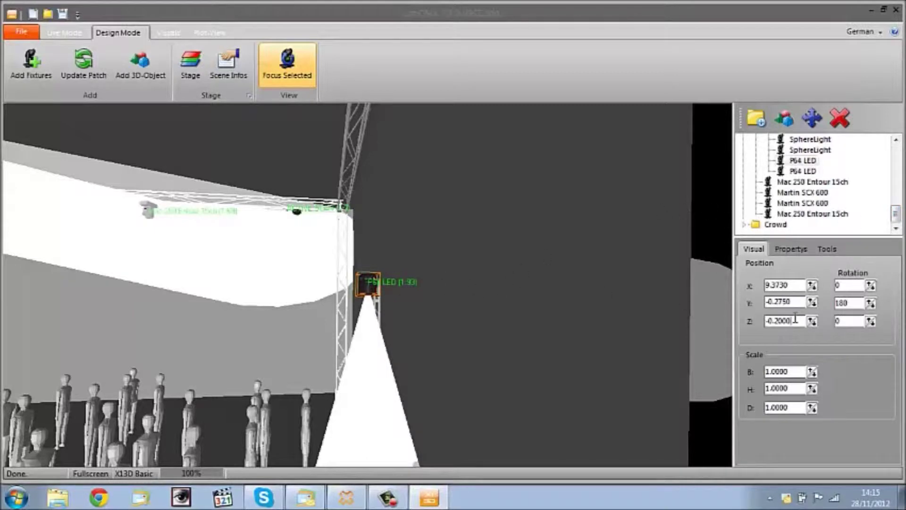
{"action": "scroll", "coordinate": [796, 319], "scroll_direction": "up", "scroll_amount": 11}
{"action": "middle_click_drag", "start_coordinate": [453, 286], "coordinate": [563, 281]}
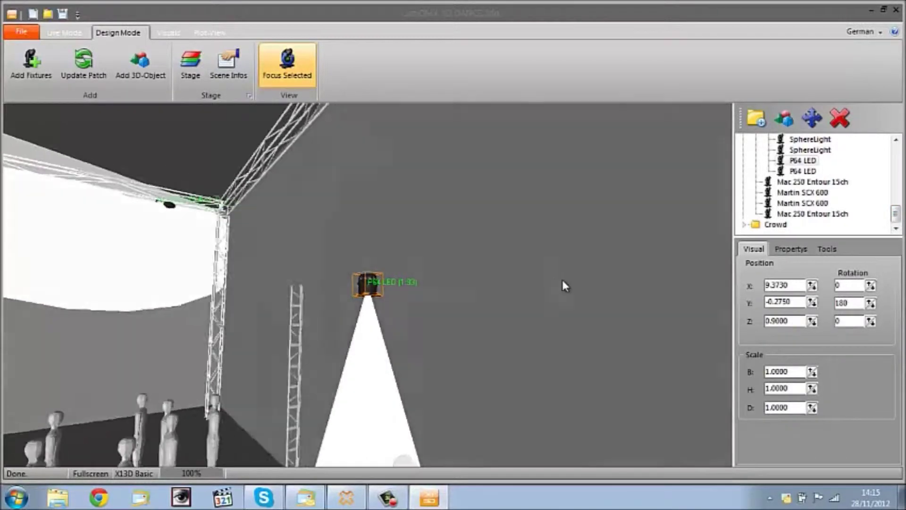
{"action": "left_click_drag", "start_coordinate": [563, 284], "coordinate": [428, 222]}
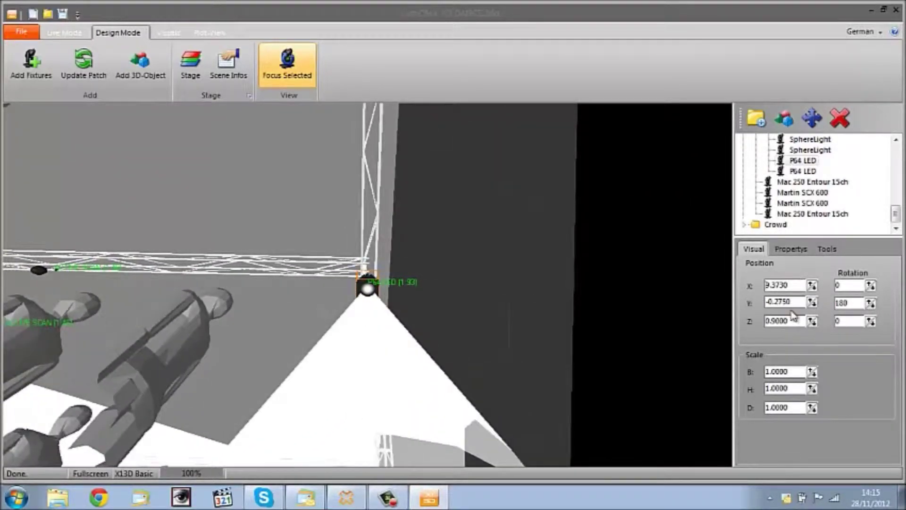
Raise the selected P64 LED fixture to just beneath the horizontal truss at Y position 3.0250
{"action": "scroll", "coordinate": [795, 301], "scroll_direction": "up", "scroll_amount": 20}
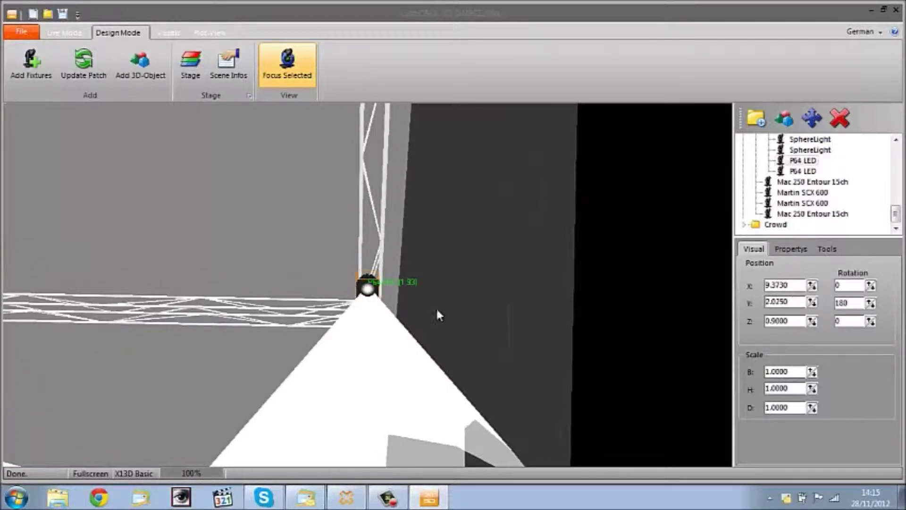
{"action": "left_click_drag", "start_coordinate": [437, 313], "coordinate": [509, 315]}
{"action": "scroll", "coordinate": [798, 303], "scroll_direction": "up", "scroll_amount": 9}
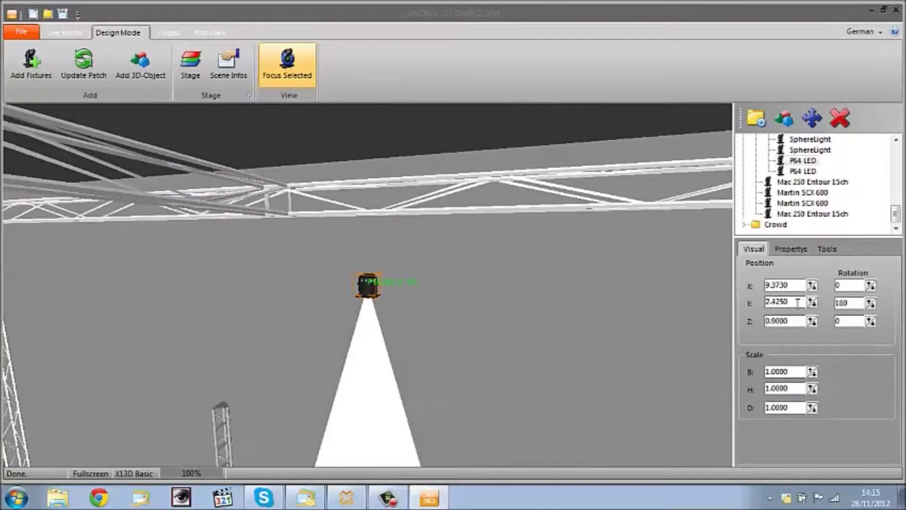
{"action": "scroll", "coordinate": [797, 302], "scroll_direction": "up", "scroll_amount": 2}
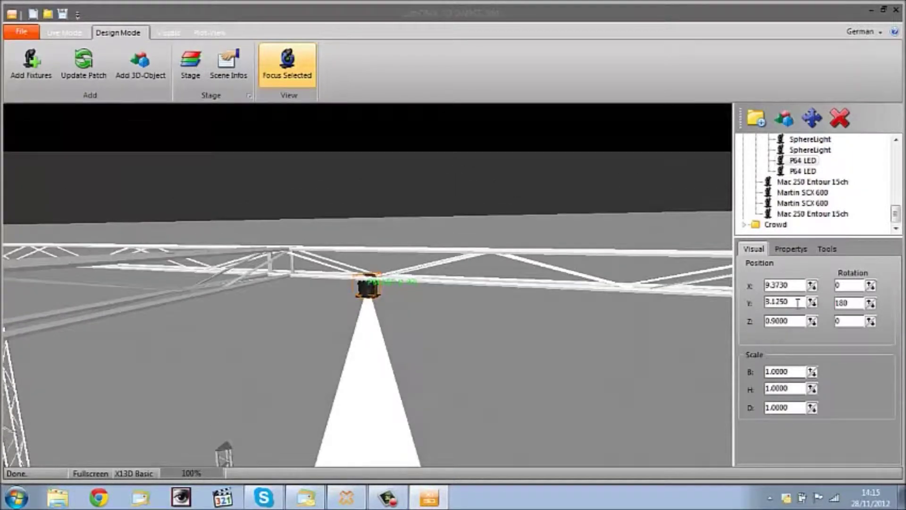
{"action": "scroll", "coordinate": [797, 302], "scroll_direction": "down", "scroll_amount": 1}
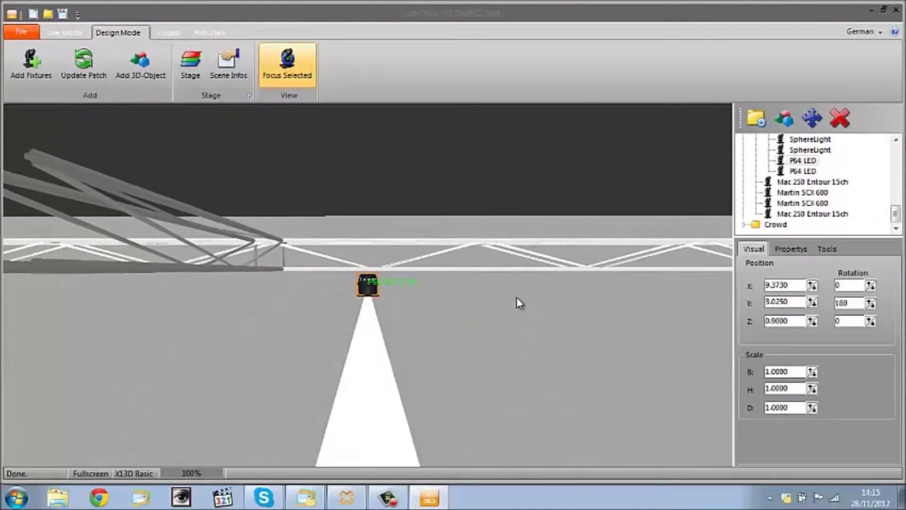
Adjust the selected P64 LED fixture's place under the truss to X position 9.5730 and Z position 2.3000
{"action": "scroll", "coordinate": [798, 285], "scroll_direction": "up", "scroll_amount": 2}
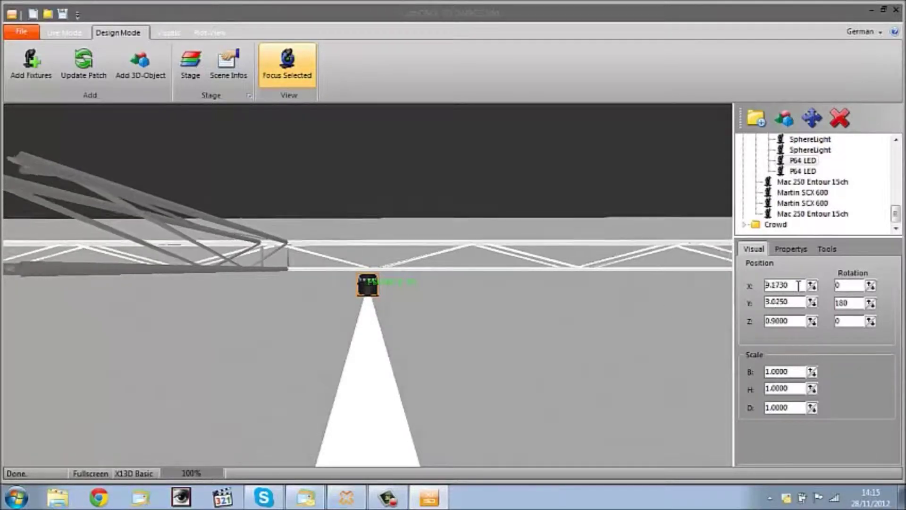
{"action": "mouse_move", "coordinate": [494, 324]}
{"action": "left_mouse_down"}
{"action": "mouse_move", "coordinate": [357, 321]}
{"action": "mouse_move", "coordinate": [512, 319]}
{"action": "left_mouse_up"}
{"action": "left_click", "coordinate": [797, 320]}
{"action": "scroll", "coordinate": [796, 321], "scroll_direction": "up", "scroll_amount": 14}
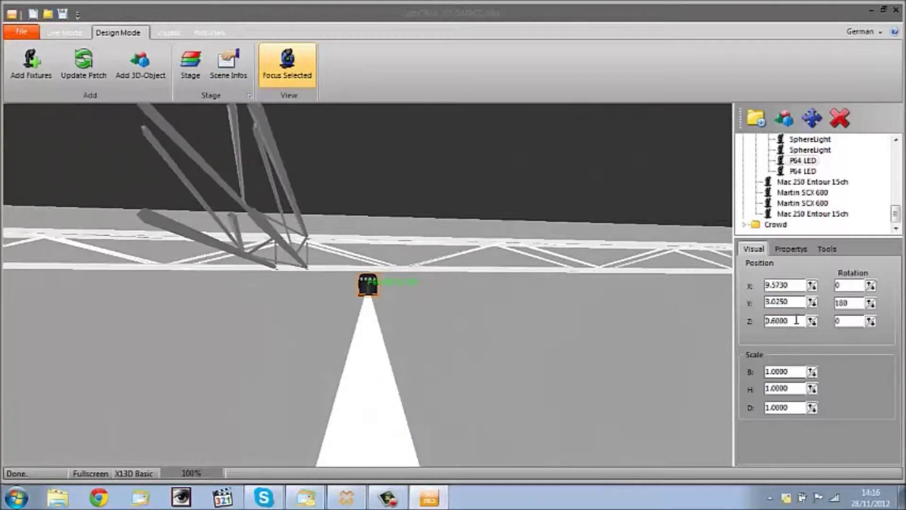
{"action": "scroll", "coordinate": [557, 363], "scroll_direction": "down", "scroll_amount": 5}
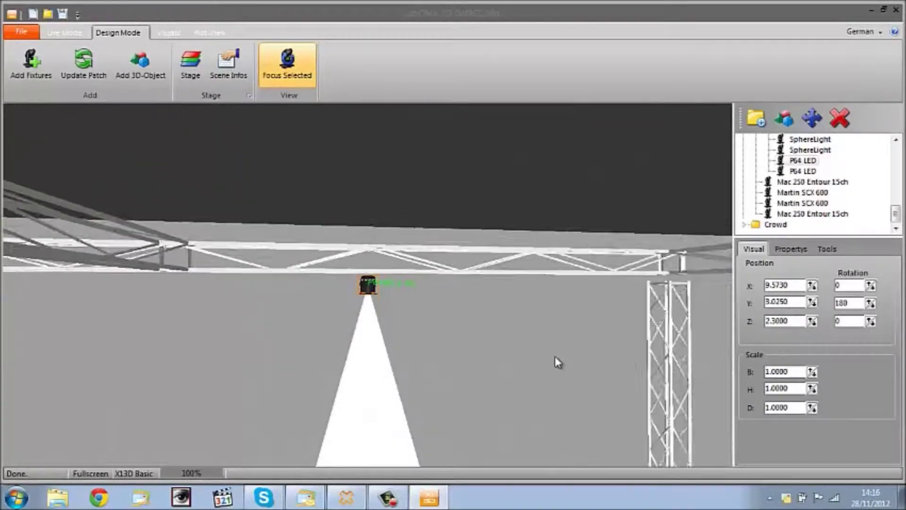
{"action": "scroll", "coordinate": [439, 366], "scroll_direction": "up", "scroll_amount": 2}
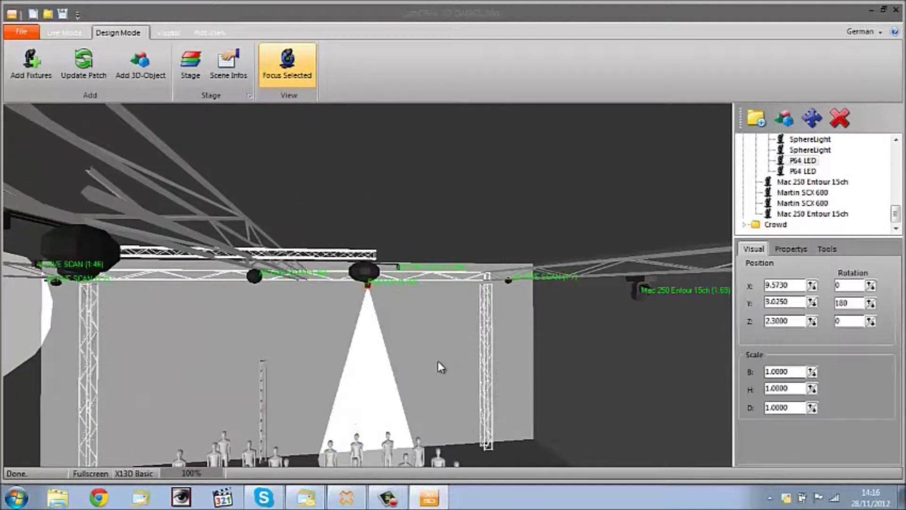
{"action": "scroll", "coordinate": [438, 362], "scroll_direction": "up", "scroll_amount": 3}
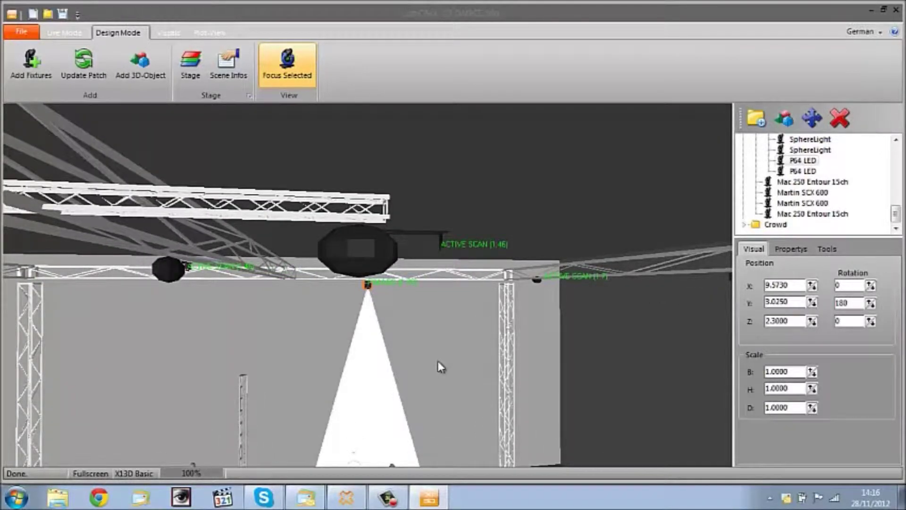
{"action": "scroll", "coordinate": [438, 361], "scroll_direction": "up", "scroll_amount": 3}
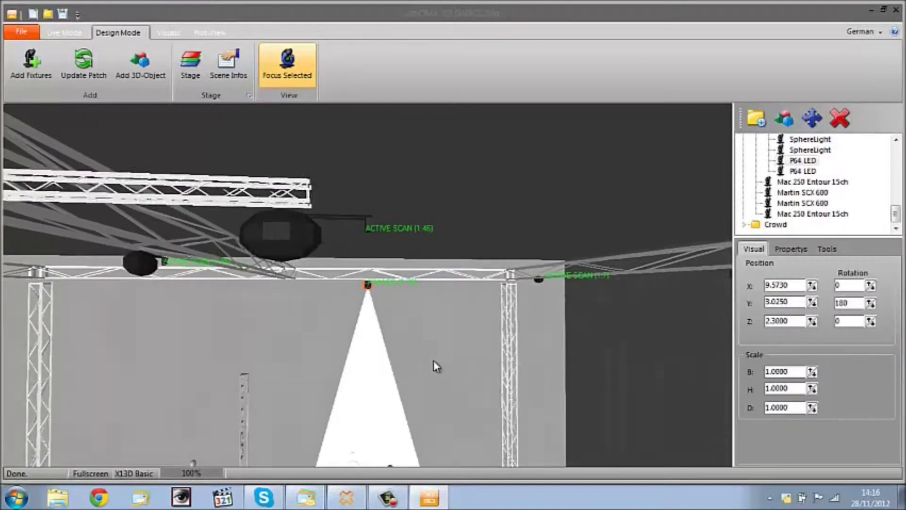
Copy the first listed P64 LED's X position of 9.5730 to the second P64 LED fixture
{"action": "left_click", "coordinate": [803, 171]}
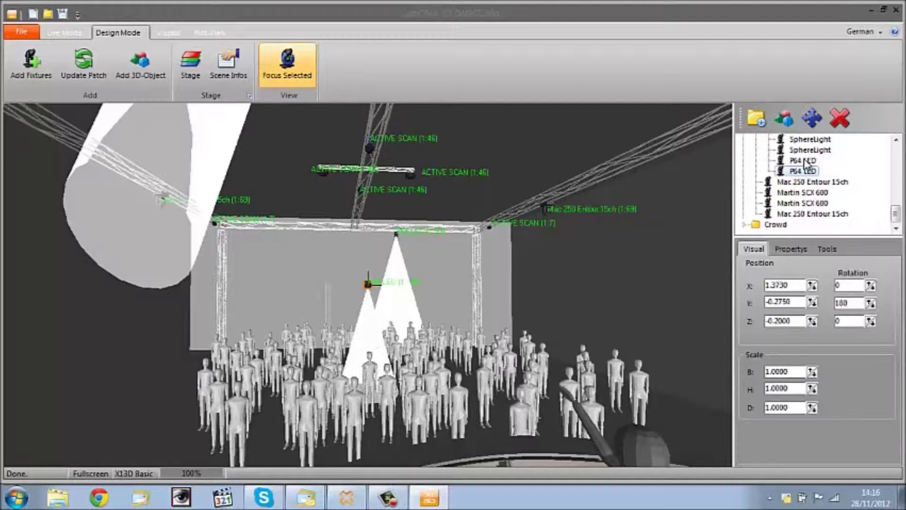
{"action": "left_click", "coordinate": [806, 162]}
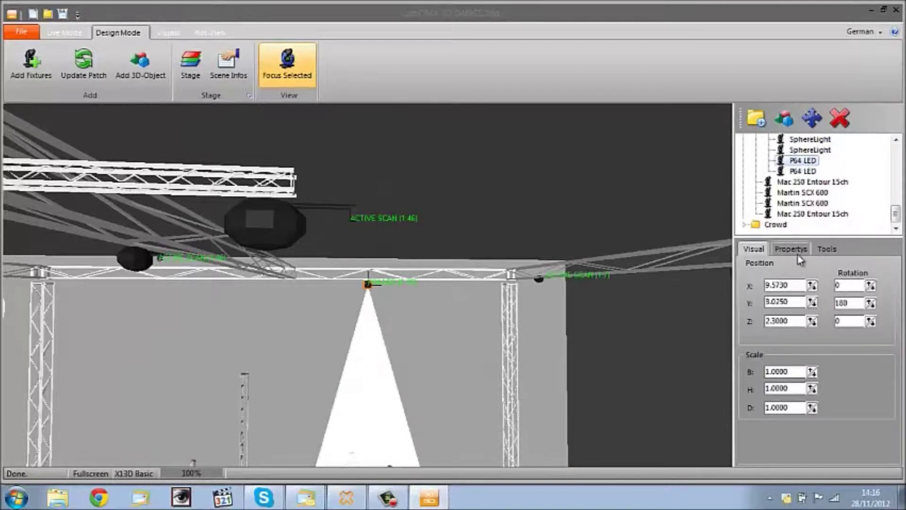
{"action": "double_click", "coordinate": [798, 286]}
{"action": "key", "text": "ctrl+c"}
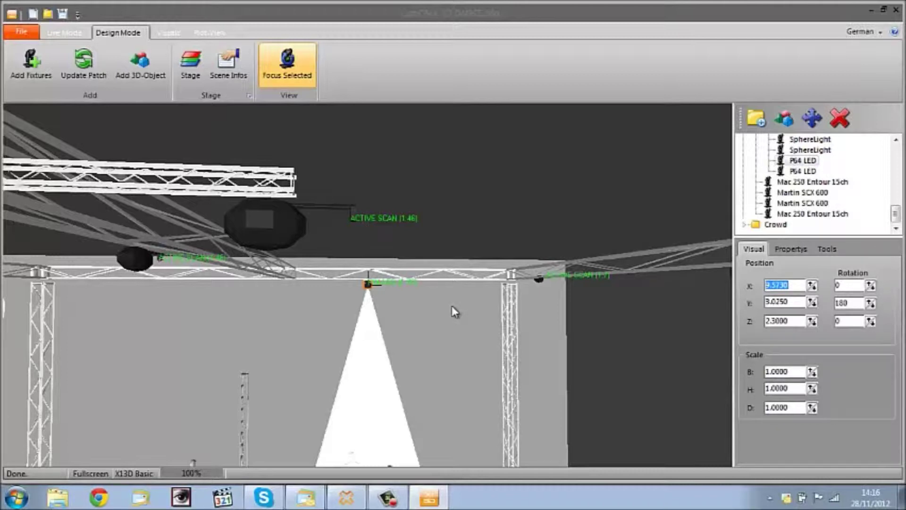
{"action": "left_click", "coordinate": [803, 171]}
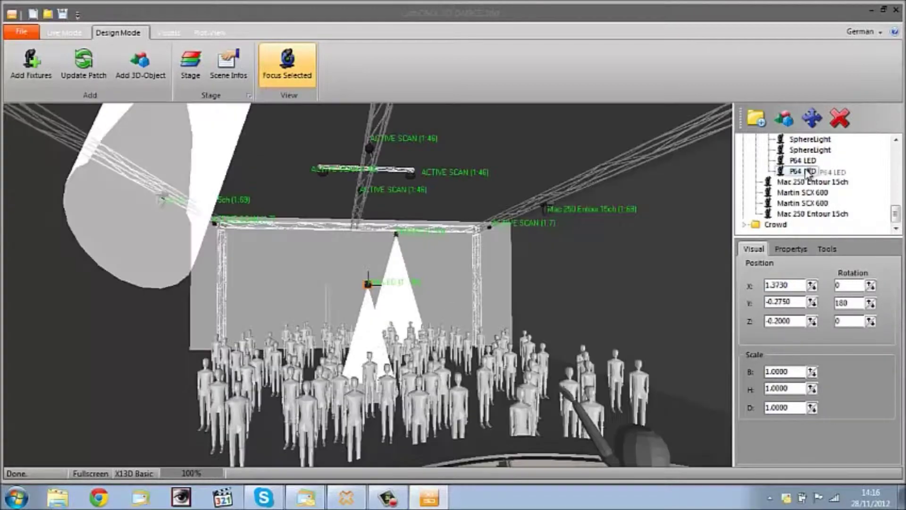
{"action": "double_click", "coordinate": [798, 283]}
{"action": "key", "text": "ctrl+v"}
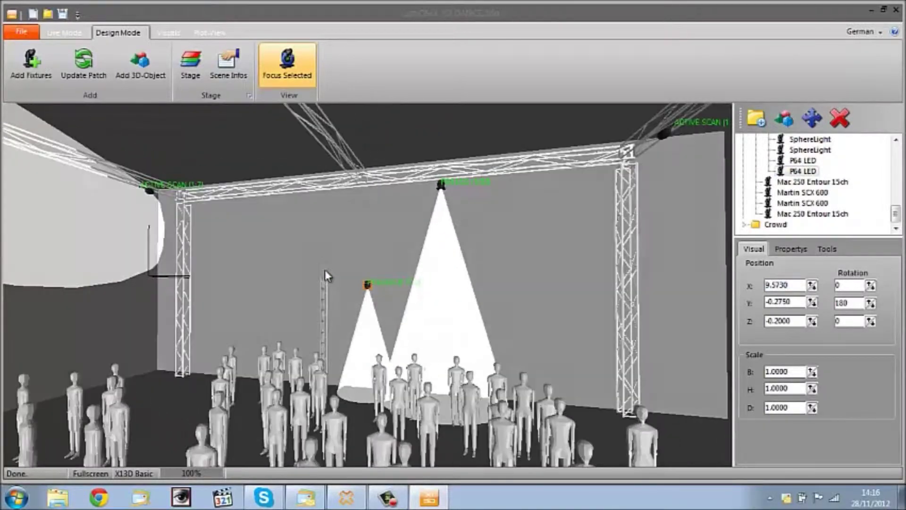
{"action": "middle_click_drag", "start_coordinate": [324, 270], "coordinate": [389, 277]}
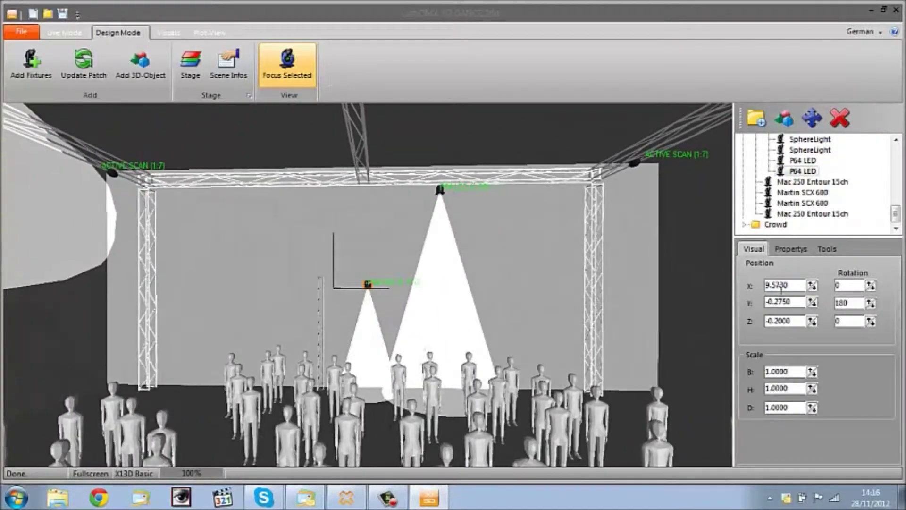
Raise the second P64 LED to the first one's height by setting its Y position to 3.0250
{"action": "left_click", "coordinate": [801, 161]}
{"action": "double_click", "coordinate": [781, 302]}
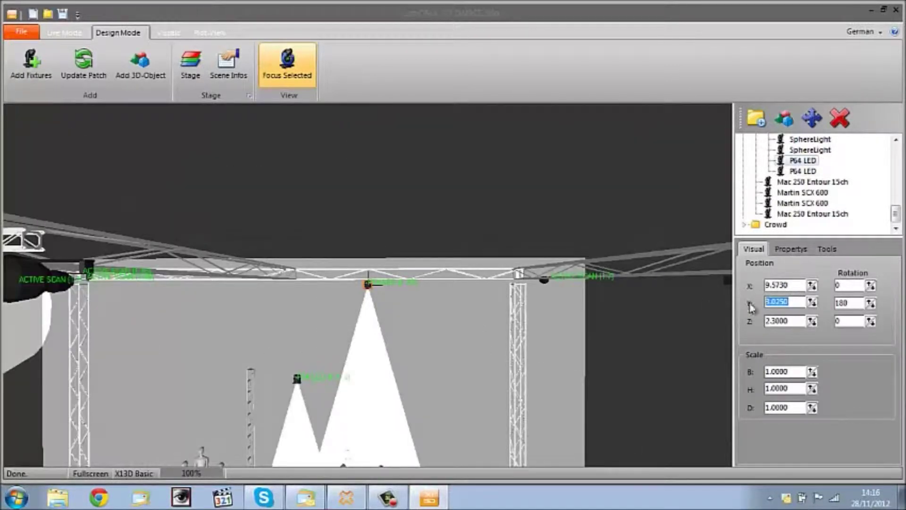
{"action": "left_click", "coordinate": [802, 171]}
{"action": "double_click", "coordinate": [796, 302]}
{"action": "type", "text": "3.025"}
{"action": "key", "text": "Return"}
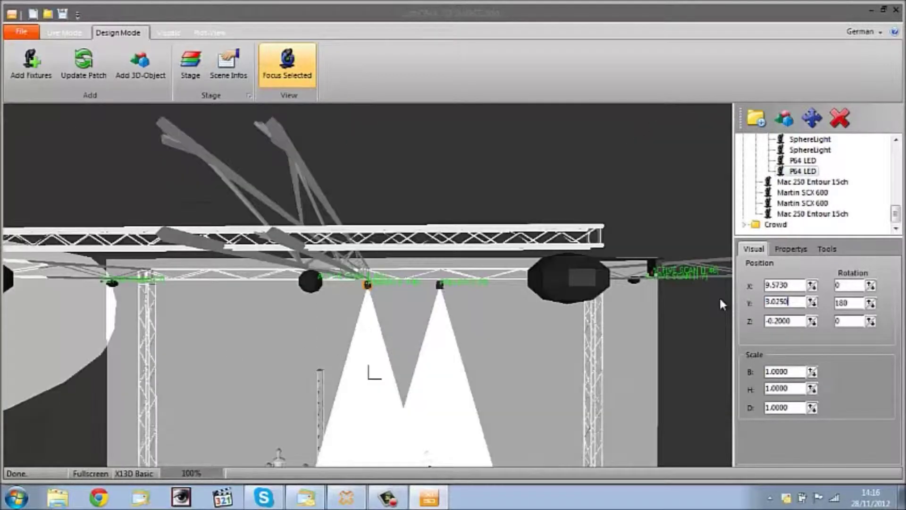
{"action": "mouse_move", "coordinate": [399, 298]}
{"action": "left_mouse_down"}
{"action": "mouse_move", "coordinate": [414, 298]}
{"action": "mouse_move", "coordinate": [385, 303]}
{"action": "left_mouse_up"}
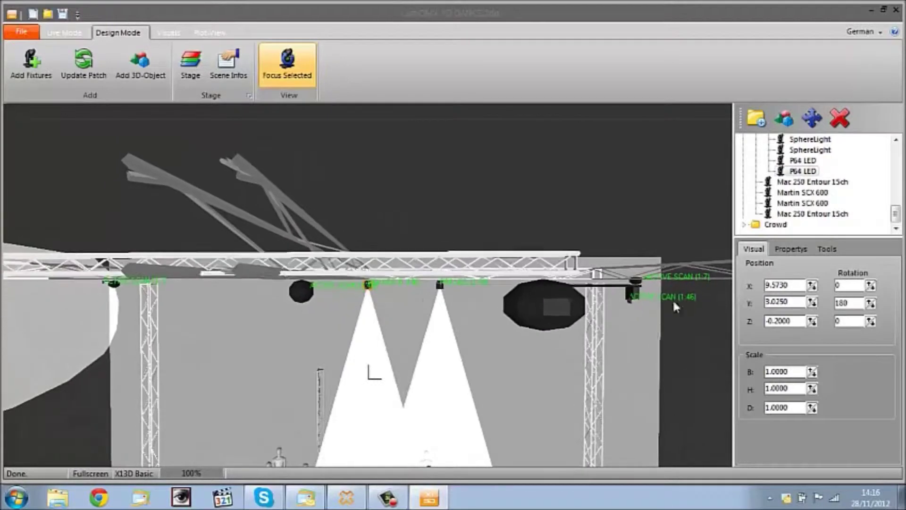
Mirror the first P64 LED's Z position onto the second fixture by setting it to -2.3000
{"action": "left_click", "coordinate": [803, 161]}
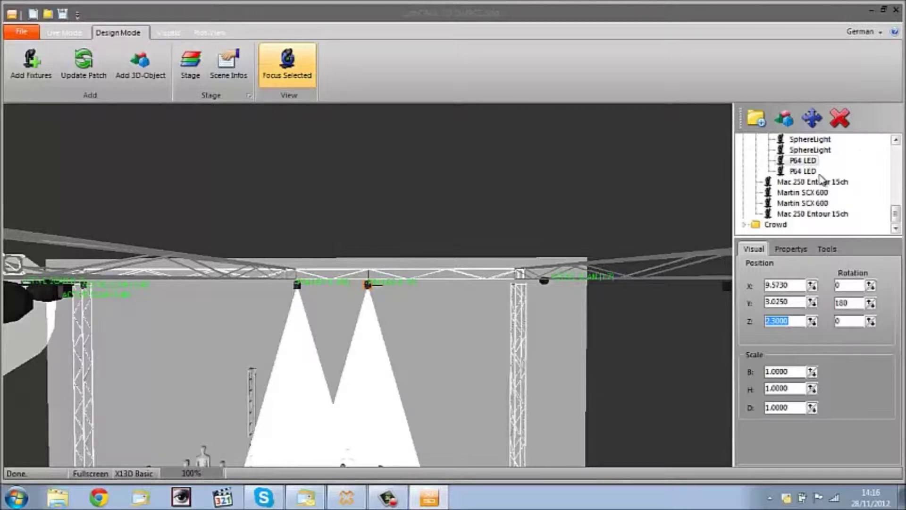
{"action": "left_click", "coordinate": [804, 171]}
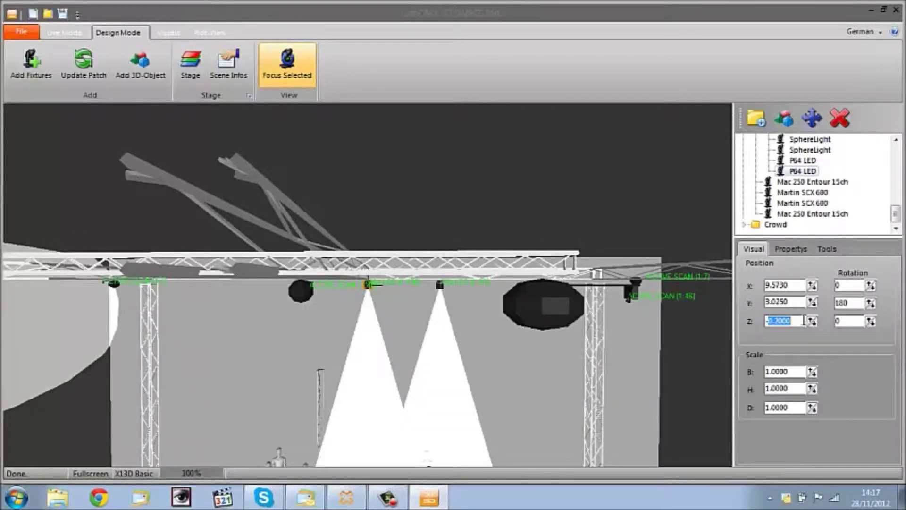
{"action": "type", "text": "2.3000"}
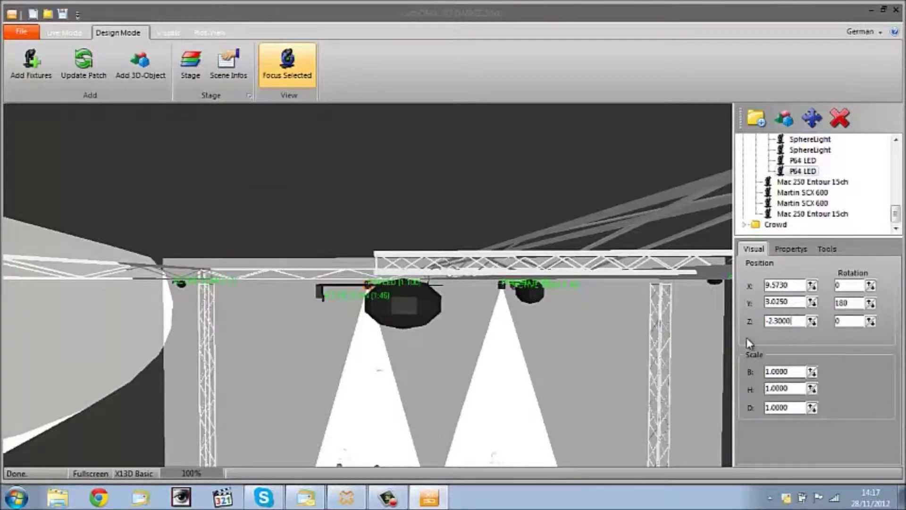
Examine the placement of both P64 LED fixtures beneath the truss from several angles and distances
{"action": "middle_click_drag", "start_coordinate": [450, 329], "coordinate": [440, 345]}
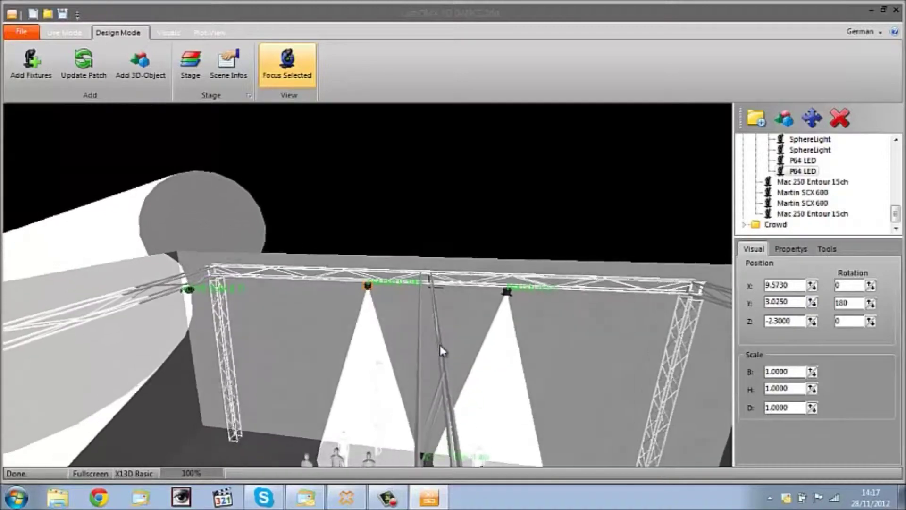
{"action": "left_click_drag", "start_coordinate": [440, 344], "coordinate": [445, 325]}
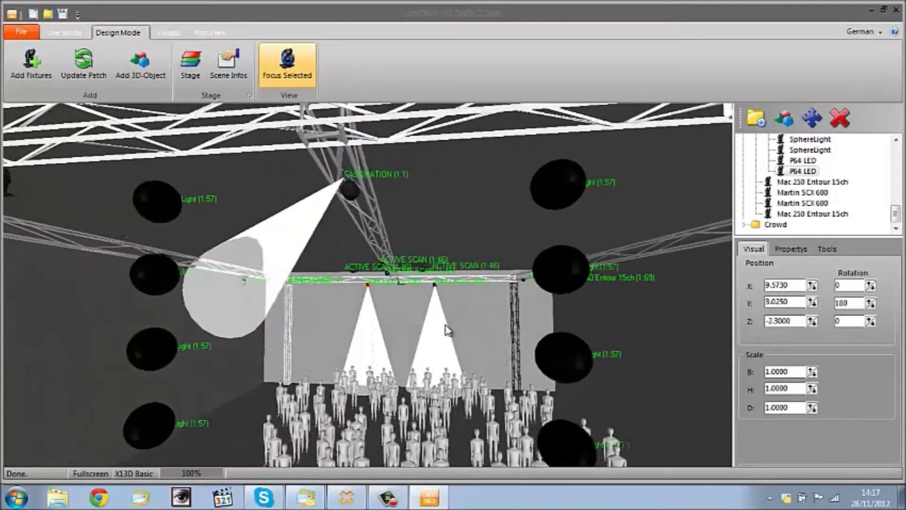
{"action": "scroll", "coordinate": [448, 328], "scroll_direction": "down", "scroll_amount": 10}
{"action": "scroll", "coordinate": [449, 326], "scroll_direction": "up", "scroll_amount": 12}
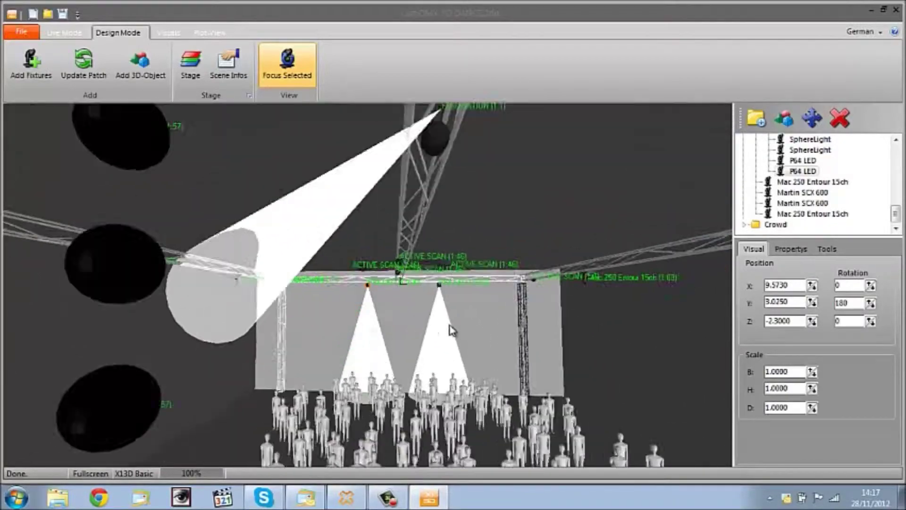
{"action": "scroll", "coordinate": [449, 326], "scroll_direction": "up", "scroll_amount": 6}
{"action": "scroll", "coordinate": [450, 326], "scroll_direction": "down", "scroll_amount": 4}
{"action": "scroll", "coordinate": [450, 326], "scroll_direction": "up", "scroll_amount": 2}
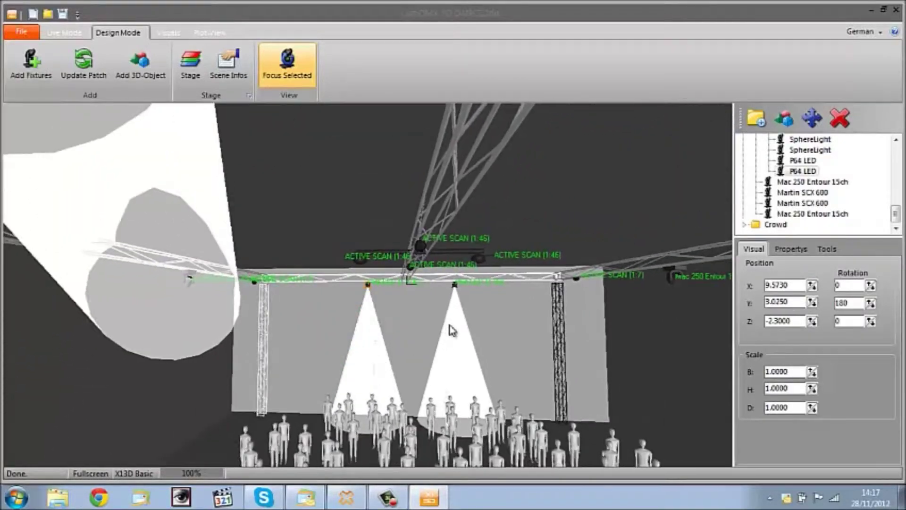
{"action": "scroll", "coordinate": [451, 329], "scroll_direction": "up", "scroll_amount": 8}
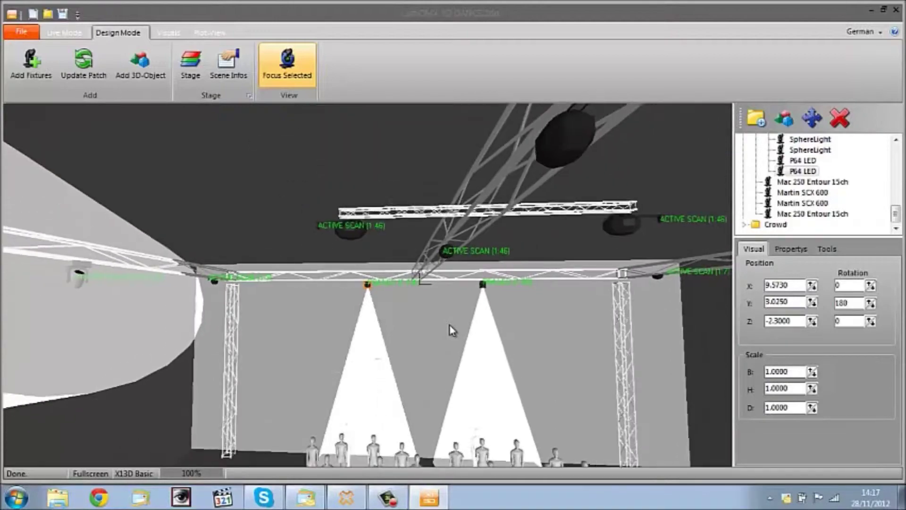
{"action": "middle_click_drag", "start_coordinate": [449, 325], "coordinate": [425, 339]}
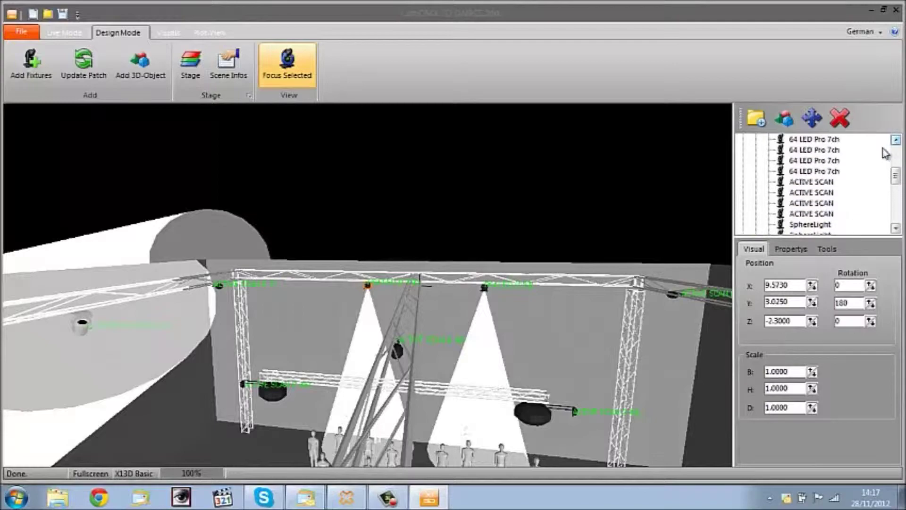
Select the first two listed ACTIVE SCAN fixtures in turn and examine their position and rotation on the truss
{"action": "left_click", "coordinate": [812, 182]}
{"action": "left_click_drag", "start_coordinate": [433, 307], "coordinate": [346, 295]}
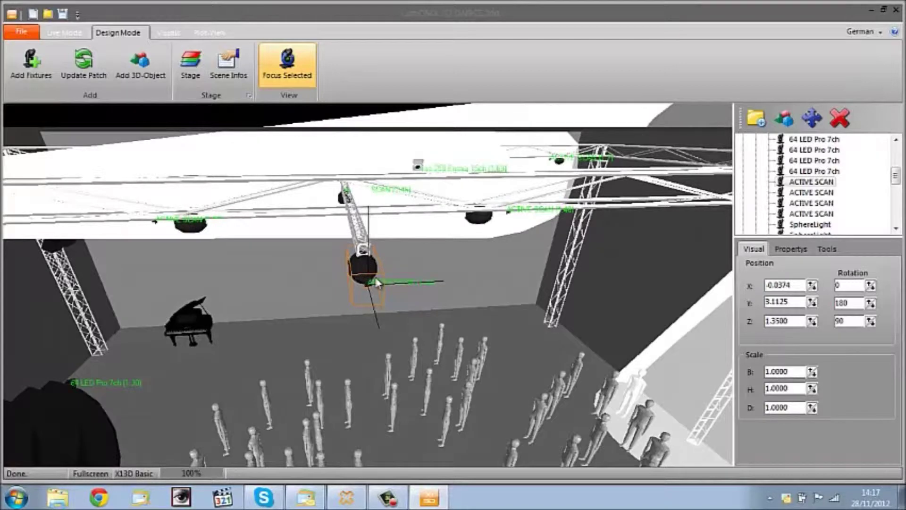
{"action": "left_click", "coordinate": [822, 191]}
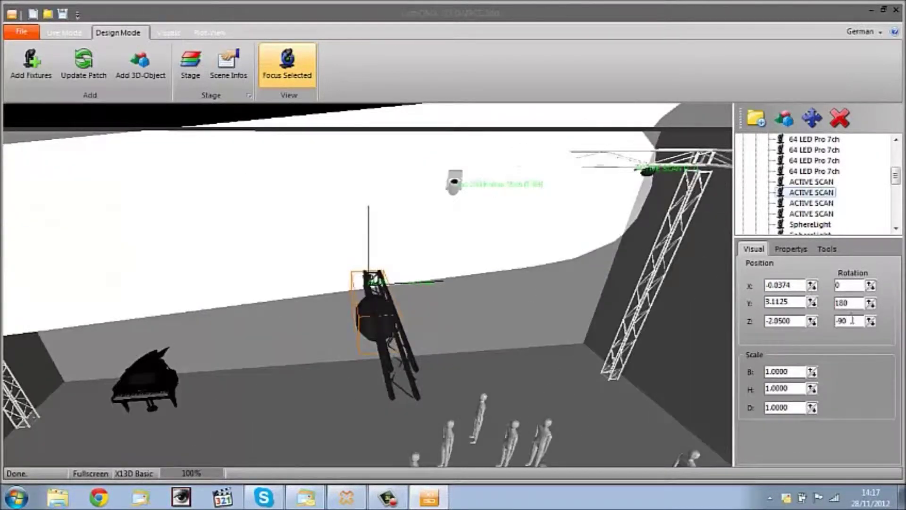
{"action": "left_click_drag", "start_coordinate": [497, 216], "coordinate": [282, 289]}
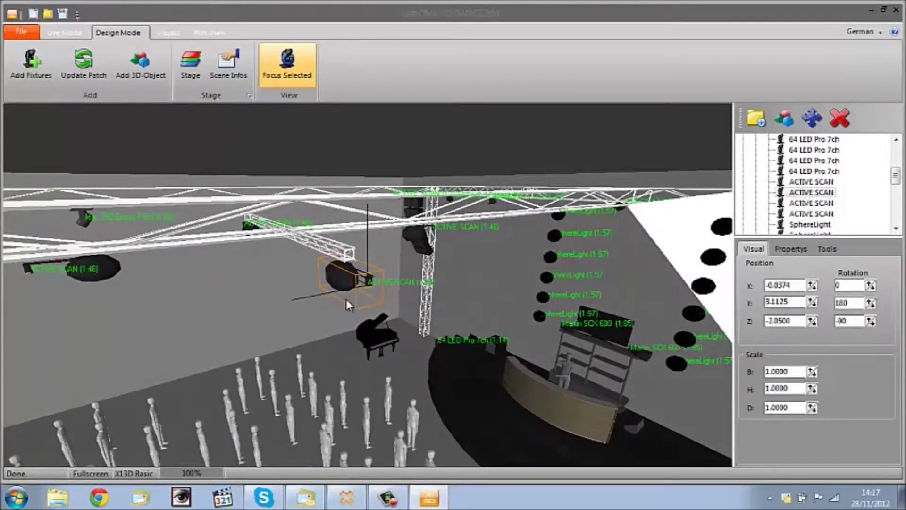
{"action": "left_click_drag", "start_coordinate": [421, 258], "coordinate": [561, 227]}
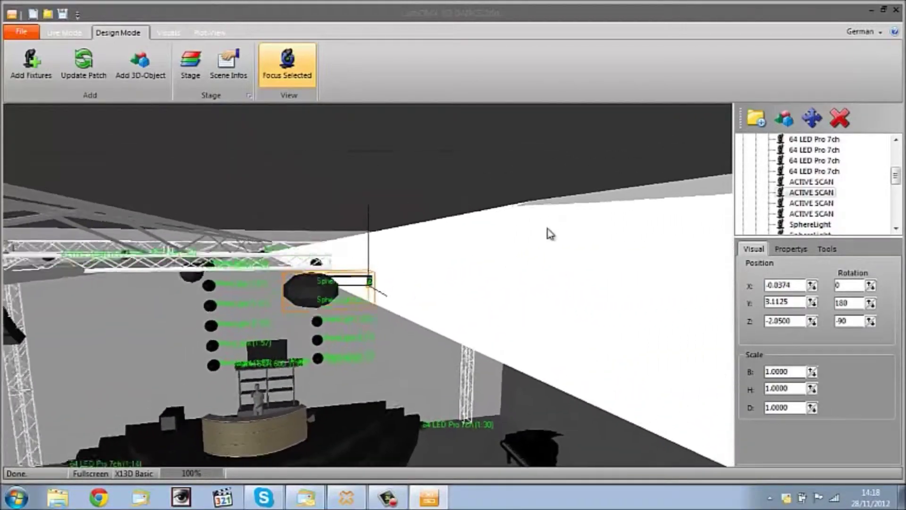
Examine the SphereLight columns, truss fixtures and Martin SCX 600 units around the DJ stage
{"action": "scroll", "coordinate": [547, 229], "scroll_direction": "up", "scroll_amount": 5}
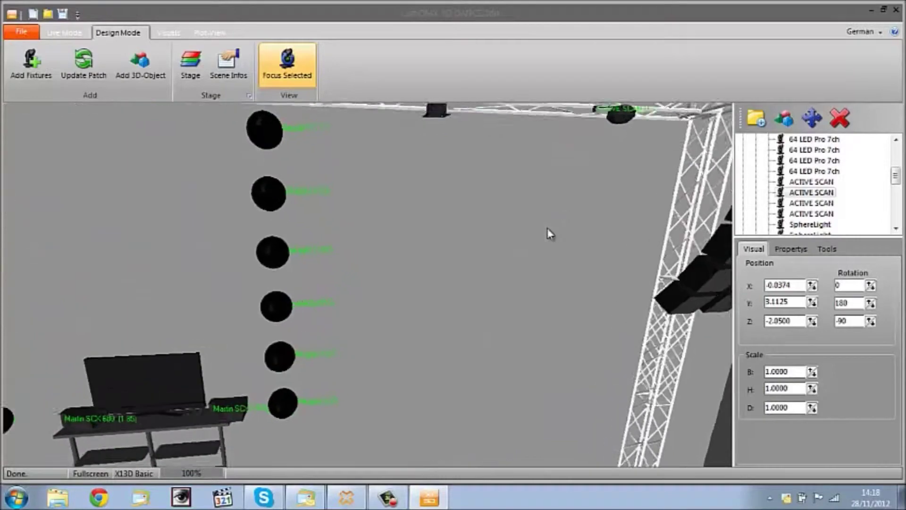
{"action": "scroll", "coordinate": [547, 229], "scroll_direction": "down", "scroll_amount": 5}
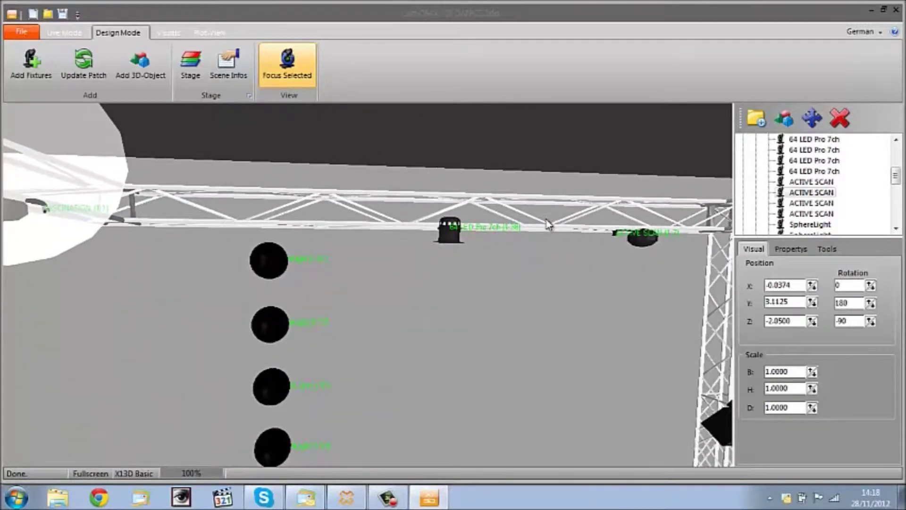
{"action": "left_click_drag", "start_coordinate": [546, 219], "coordinate": [599, 336]}
{"action": "left_click_drag", "start_coordinate": [500, 224], "coordinate": [302, 179]}
{"action": "left_click_drag", "start_coordinate": [446, 256], "coordinate": [441, 230]}
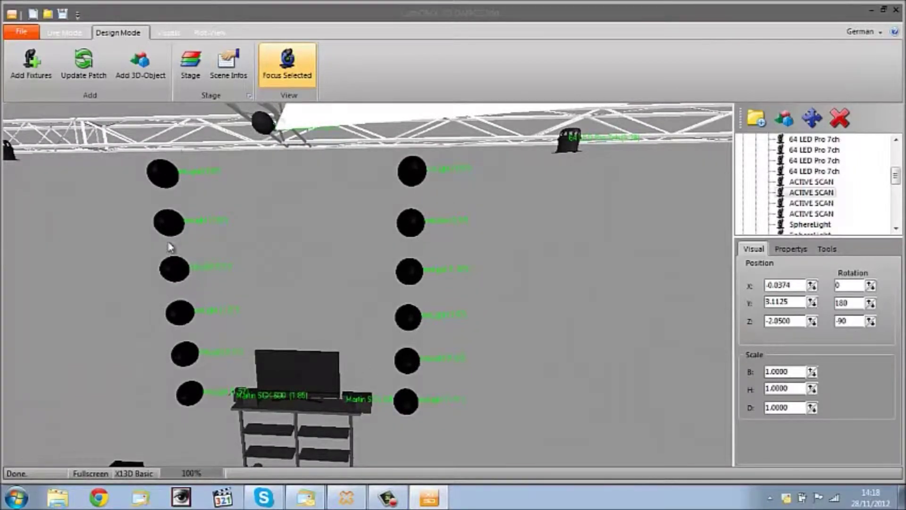
{"action": "left_click_drag", "start_coordinate": [293, 275], "coordinate": [274, 309]}
{"action": "scroll", "coordinate": [281, 288], "scroll_direction": "up", "scroll_amount": 4}
{"action": "scroll", "coordinate": [499, 339], "scroll_direction": "down", "scroll_amount": 6}
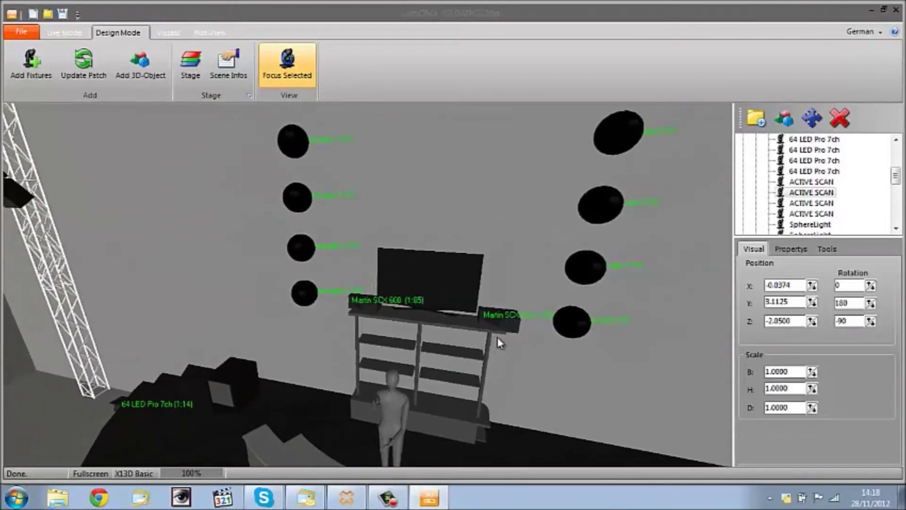
{"action": "scroll", "coordinate": [498, 338], "scroll_direction": "down", "scroll_amount": 8}
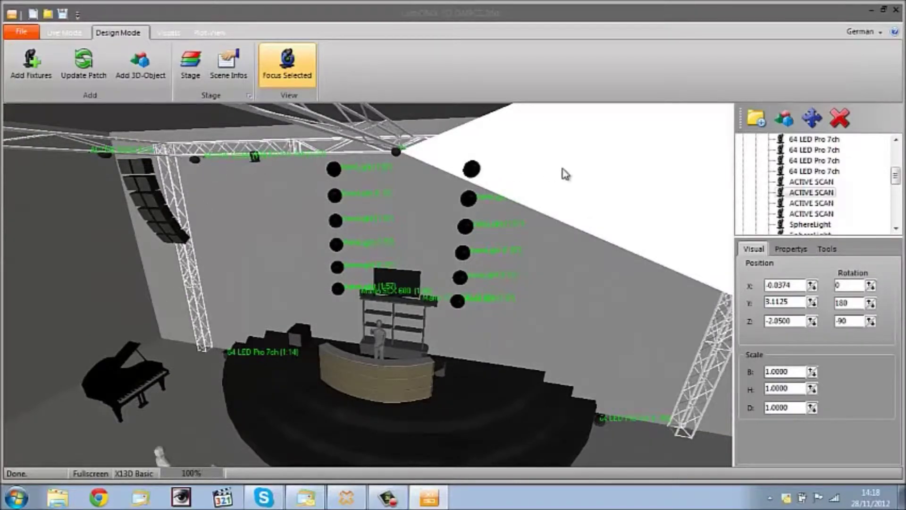
Examine the ACTIVE SCAN fixtures at the truss corners and the overall layout of the lighting scene
{"action": "left_click_drag", "start_coordinate": [566, 175], "coordinate": [237, 279]}
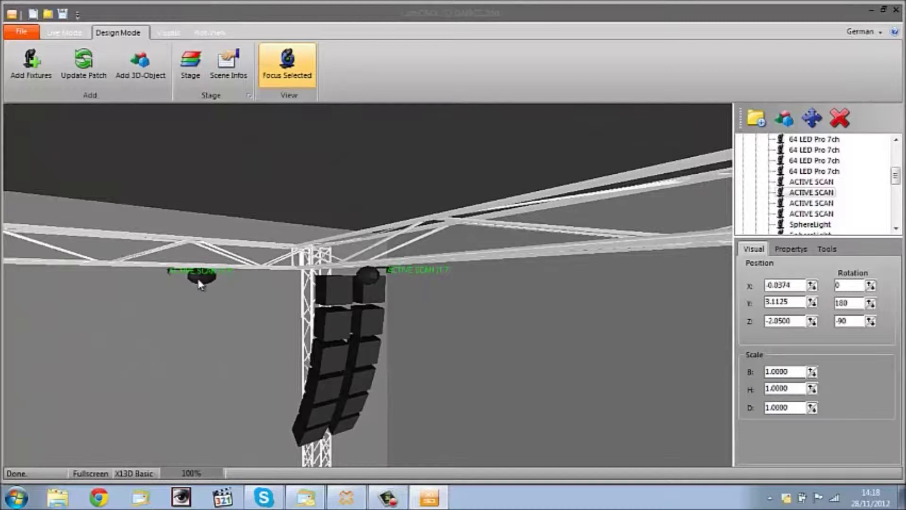
{"action": "left_click_drag", "start_coordinate": [681, 296], "coordinate": [895, 303]}
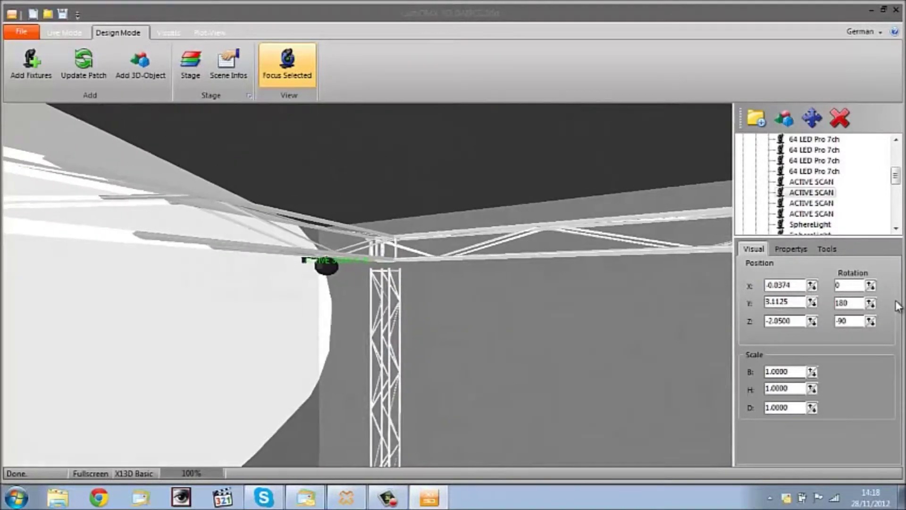
{"action": "left_click_drag", "start_coordinate": [665, 291], "coordinate": [839, 293]}
{"action": "scroll", "coordinate": [710, 285], "scroll_direction": "down", "scroll_amount": 6}
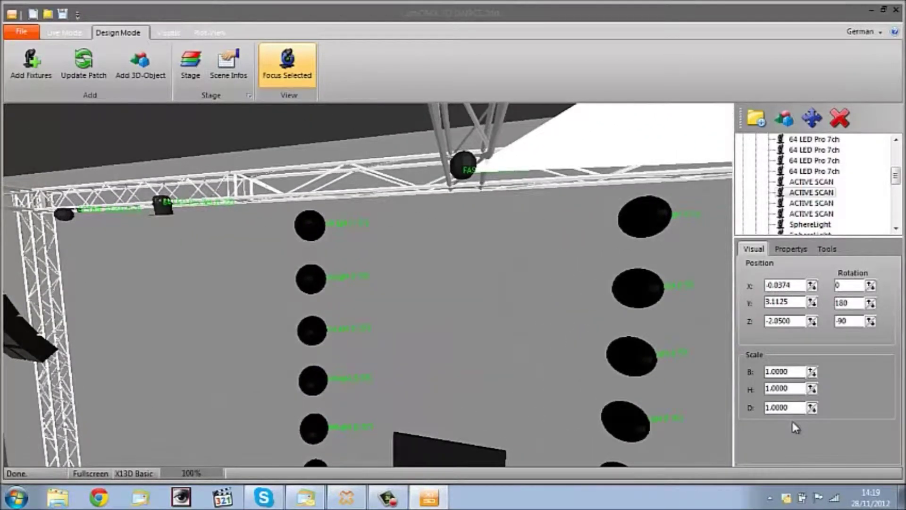
{"action": "left_click_drag", "start_coordinate": [551, 328], "coordinate": [538, 342]}
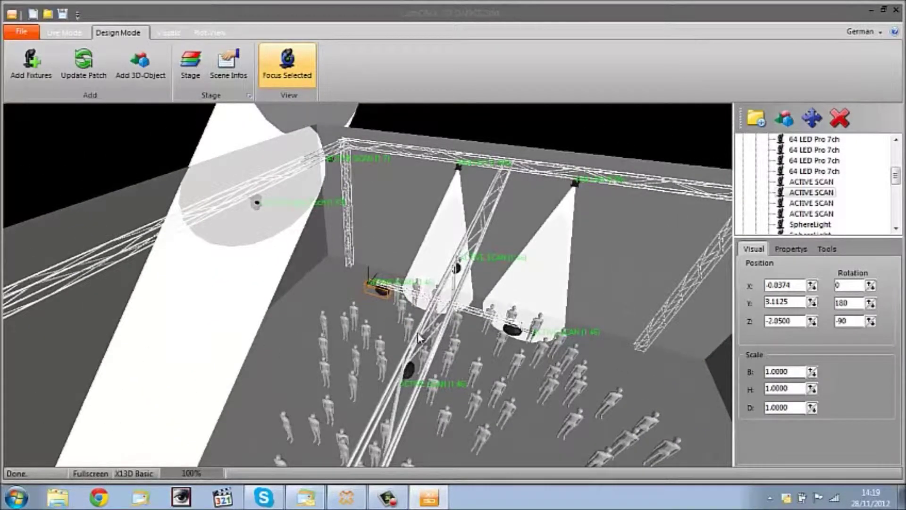
{"action": "middle_click_drag", "start_coordinate": [417, 338], "coordinate": [282, 314]}
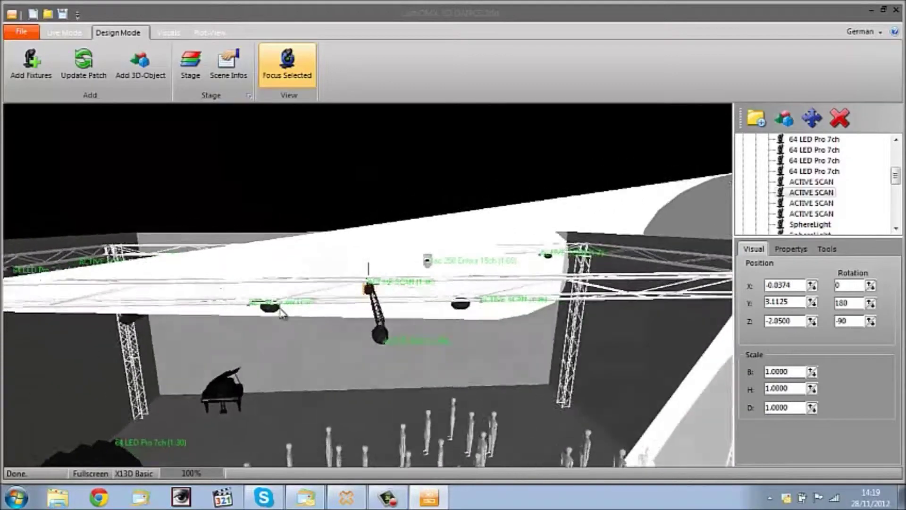
{"action": "left_click_drag", "start_coordinate": [281, 314], "coordinate": [121, 296]}
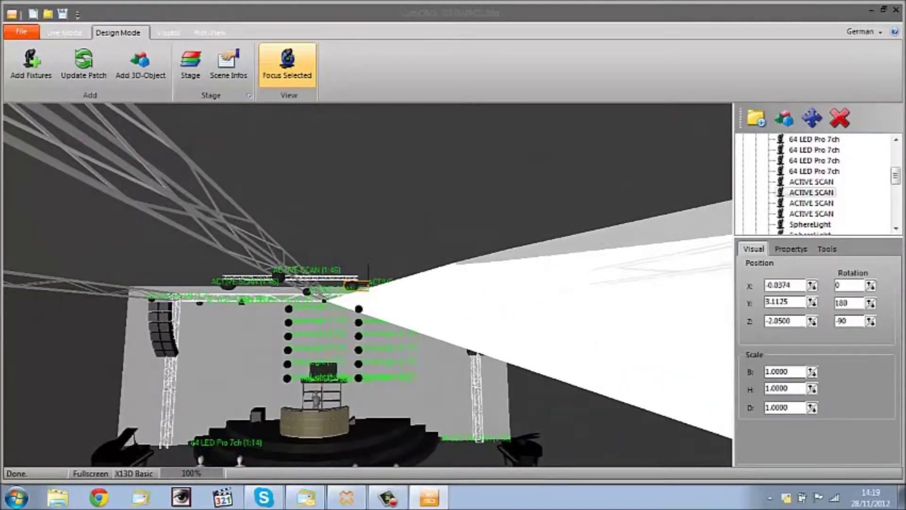
Minimize the 3D visualizer and switch to LumiDMX with the DANCE show in its show editor
{"action": "left_click", "coordinate": [874, 10]}
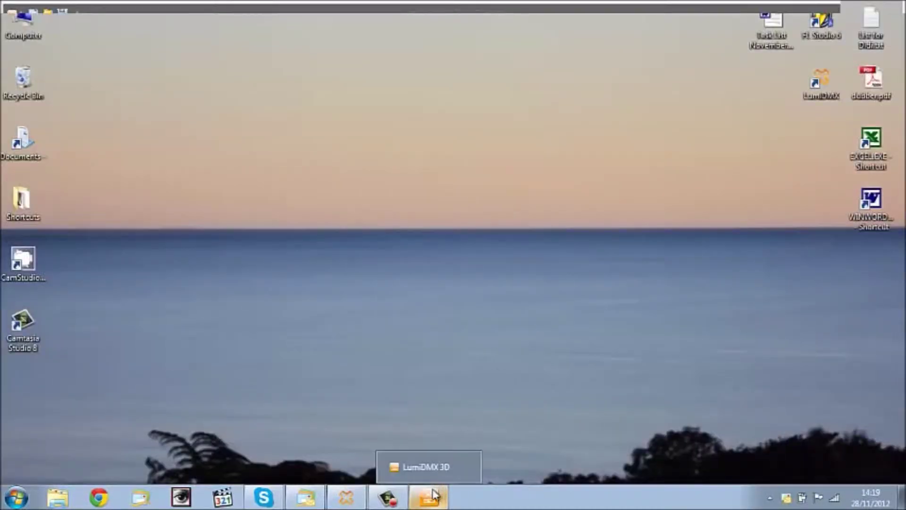
{"action": "left_click", "coordinate": [342, 501]}
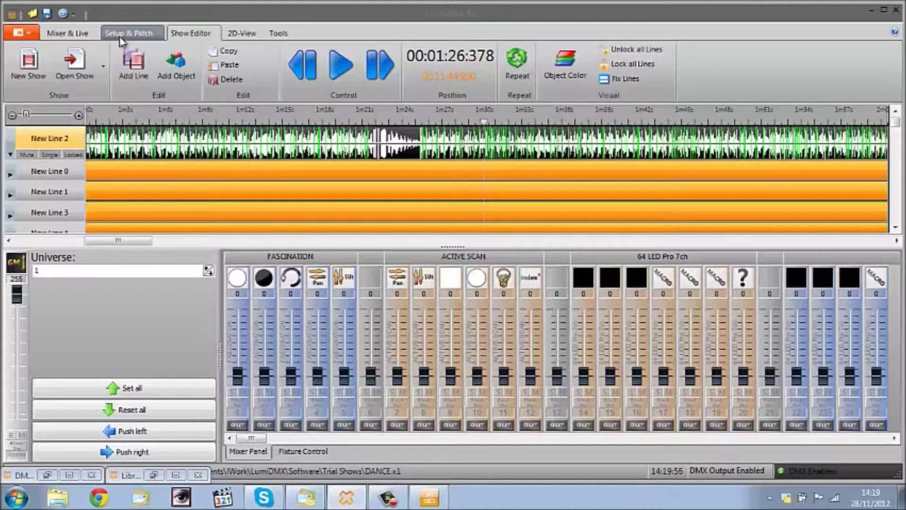
Check the DMX addresses occupied in Universe 1 of the 3D visualizer's fixture patch, and return to LumiDMX
{"action": "left_click", "coordinate": [427, 498]}
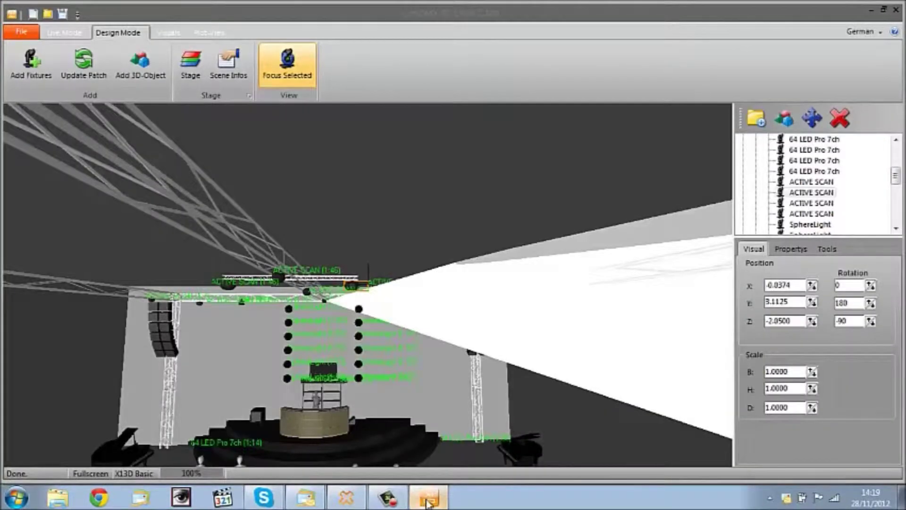
{"action": "left_click", "coordinate": [27, 58]}
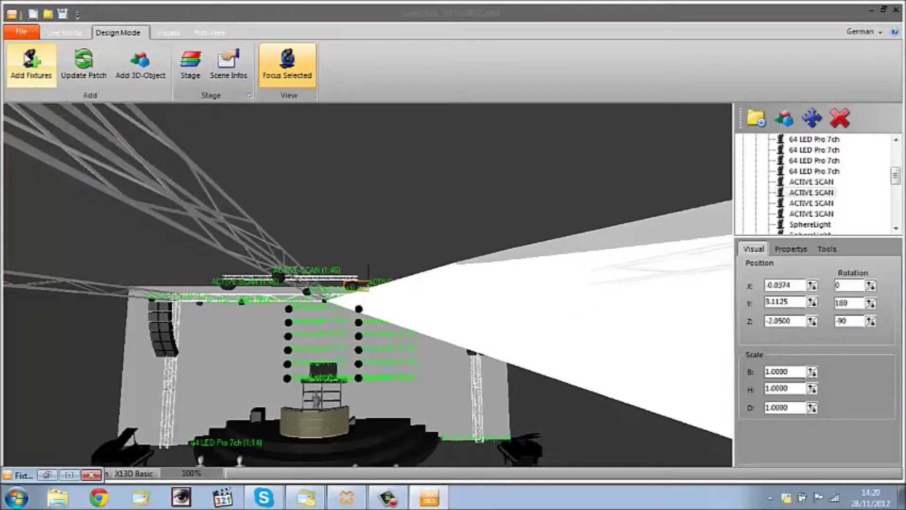
{"action": "left_click", "coordinate": [52, 474]}
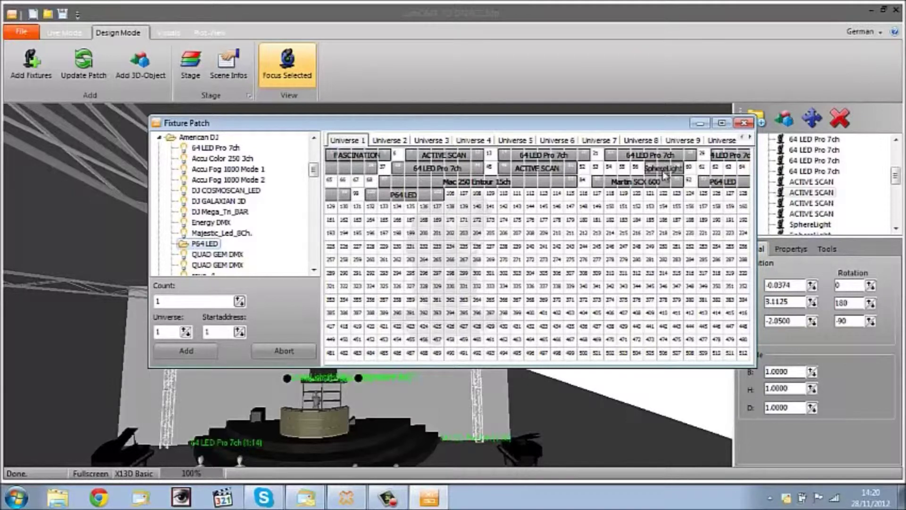
{"action": "left_click", "coordinate": [700, 124]}
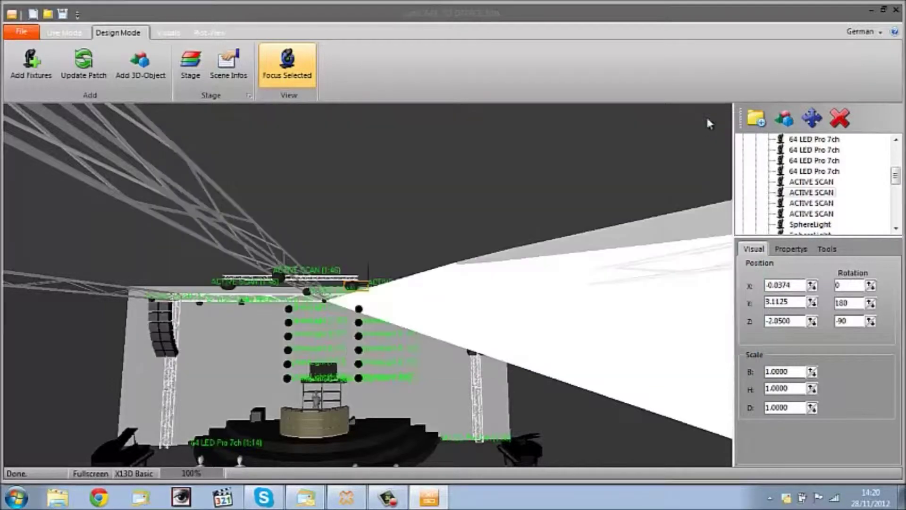
{"action": "left_click", "coordinate": [870, 14]}
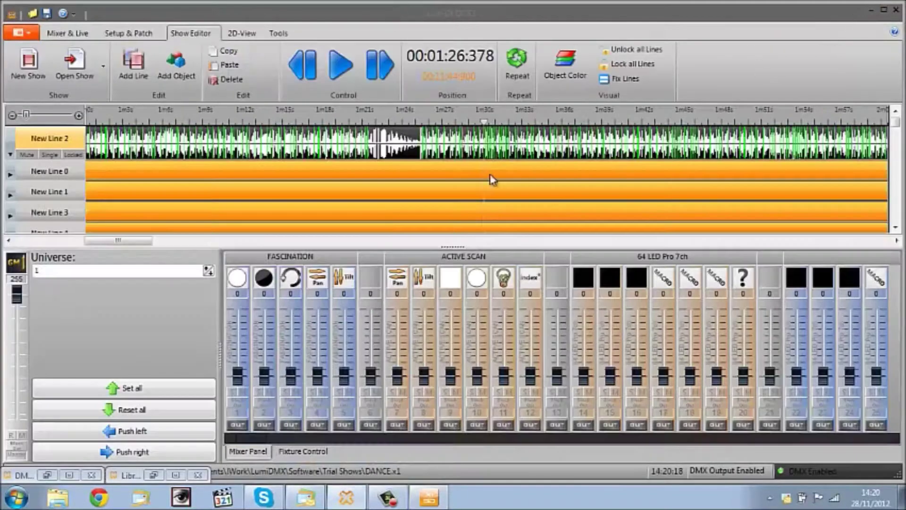
{"action": "left_click", "coordinate": [68, 33]}
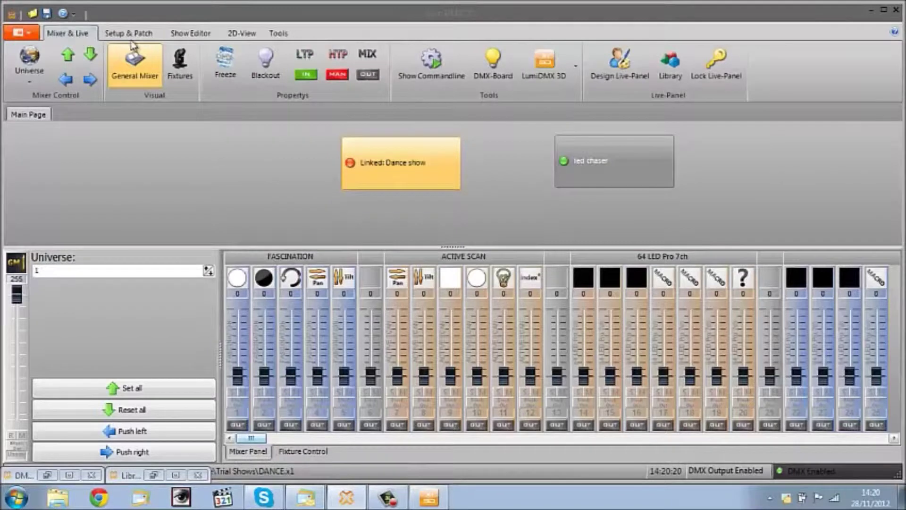
{"action": "left_click", "coordinate": [180, 66]}
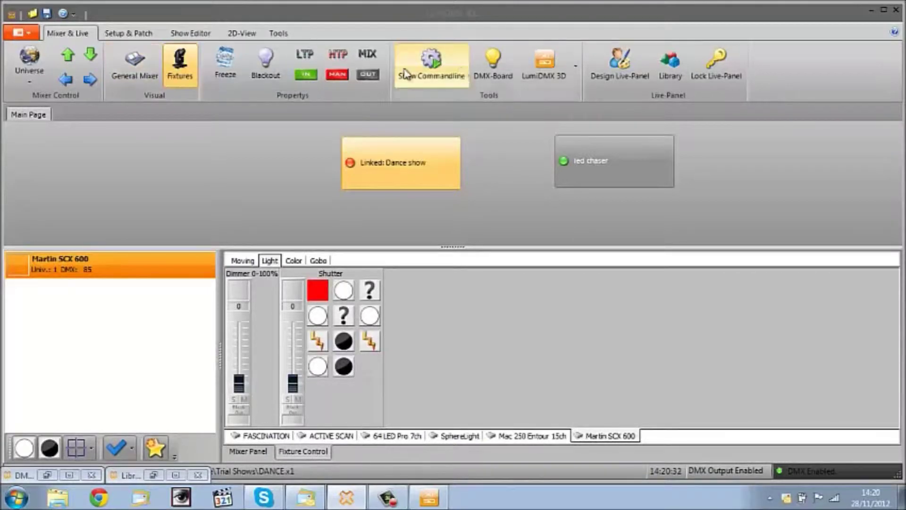
{"action": "left_click", "coordinate": [136, 61]}
Patch two American DJ P64 LED fixtures into Universe 1 at start addresses 93 and 100
{"action": "left_click", "coordinate": [138, 36]}
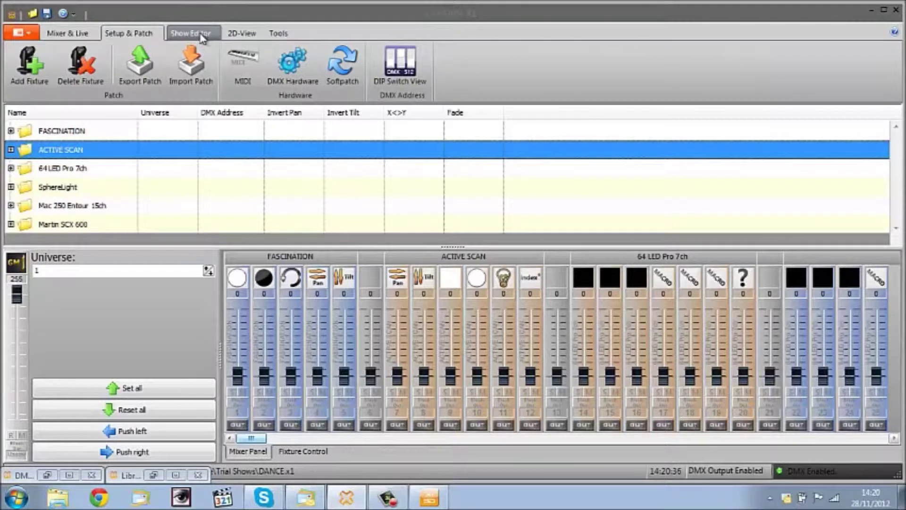
{"action": "left_click", "coordinate": [33, 66]}
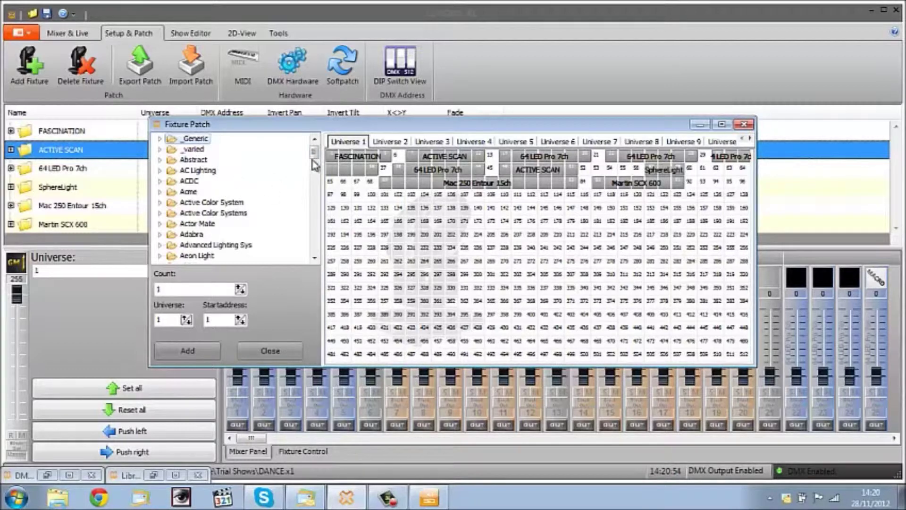
{"action": "left_click_drag", "start_coordinate": [314, 159], "coordinate": [314, 169]}
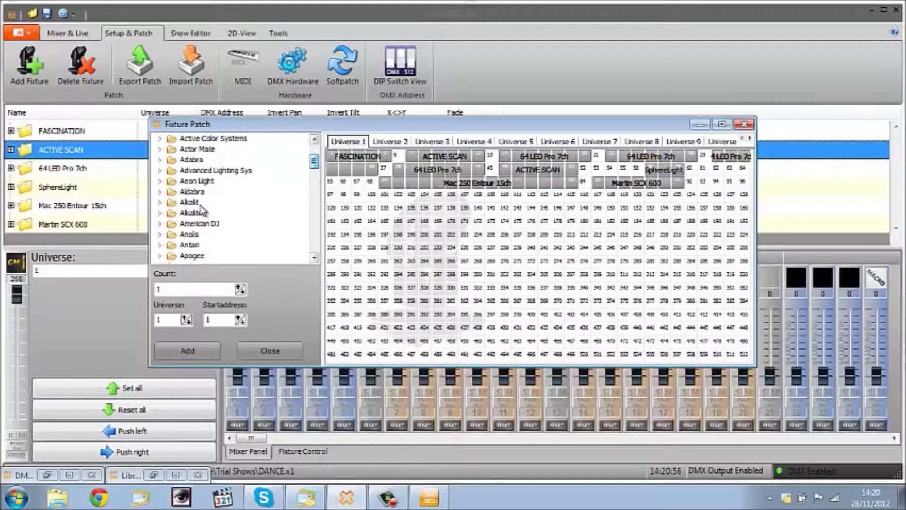
{"action": "left_click", "coordinate": [160, 225]}
{"action": "scroll", "coordinate": [230, 197], "scroll_direction": "down", "scroll_amount": 1}
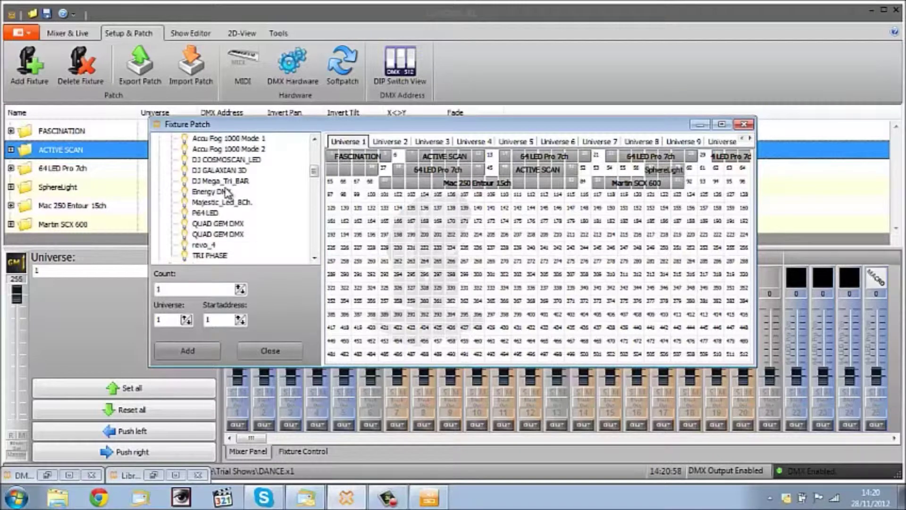
{"action": "left_click", "coordinate": [188, 213]}
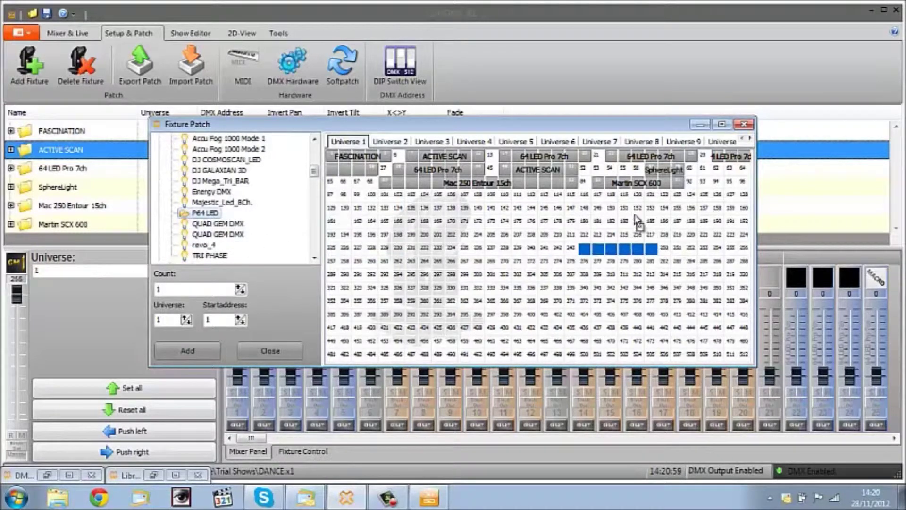
{"action": "left_click", "coordinate": [710, 191]}
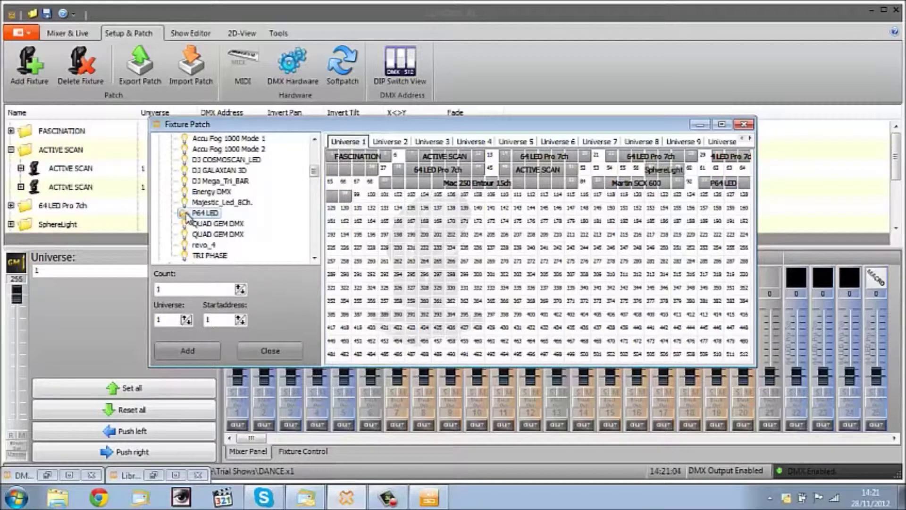
{"action": "left_click", "coordinate": [376, 199]}
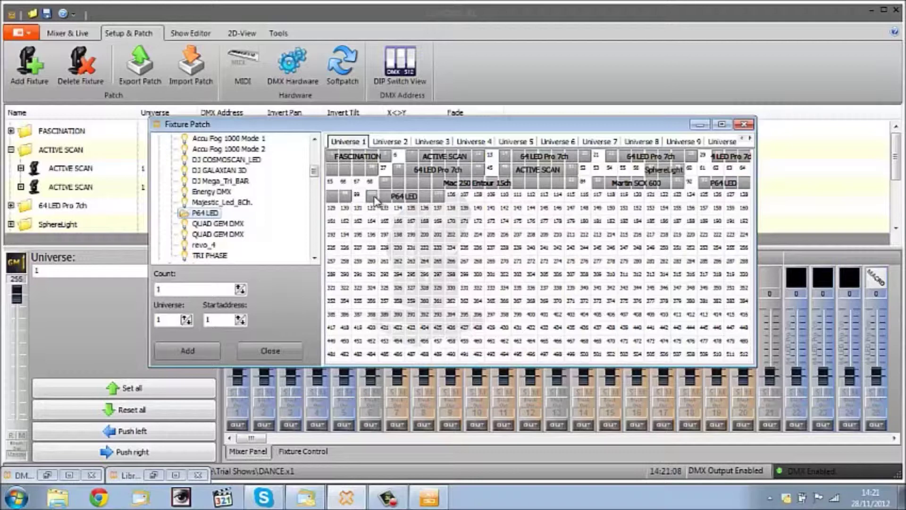
{"action": "left_click", "coordinate": [700, 125]}
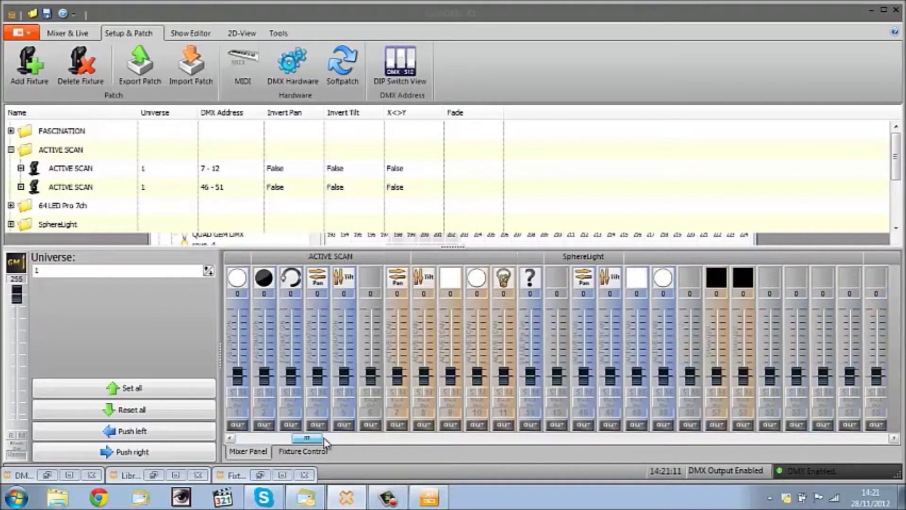
Display the P64 LED mixer channels with the 3D visualizer in a smaller window alongside, its view turned to the two beams above the crowd
{"action": "left_click_drag", "start_coordinate": [324, 442], "coordinate": [363, 442]}
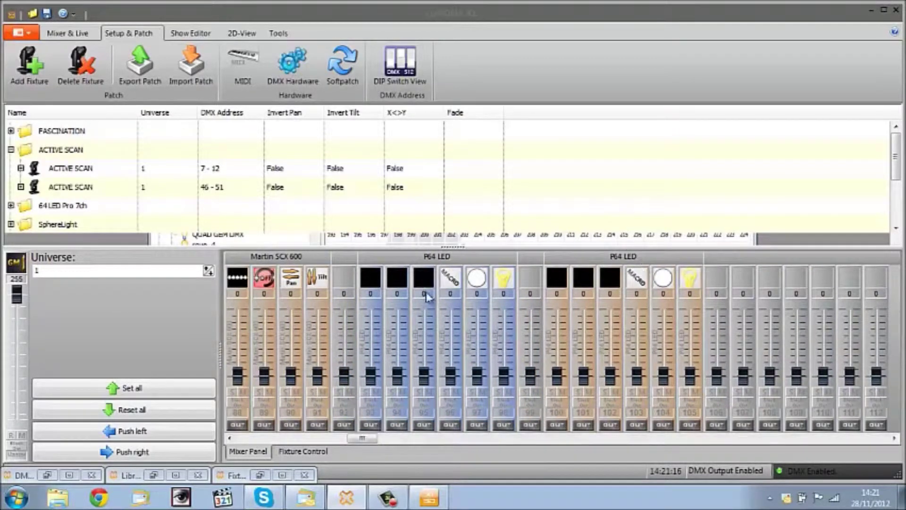
{"action": "left_click", "coordinate": [430, 501]}
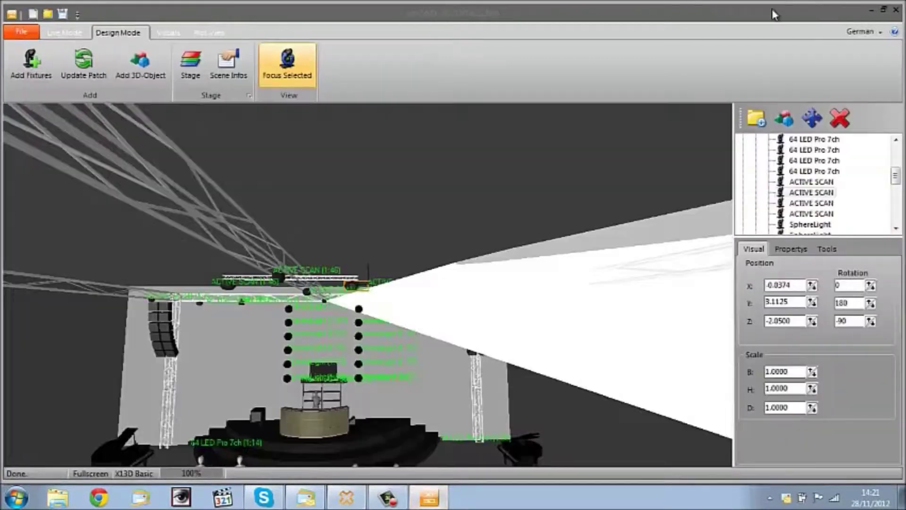
{"action": "left_click", "coordinate": [883, 9]}
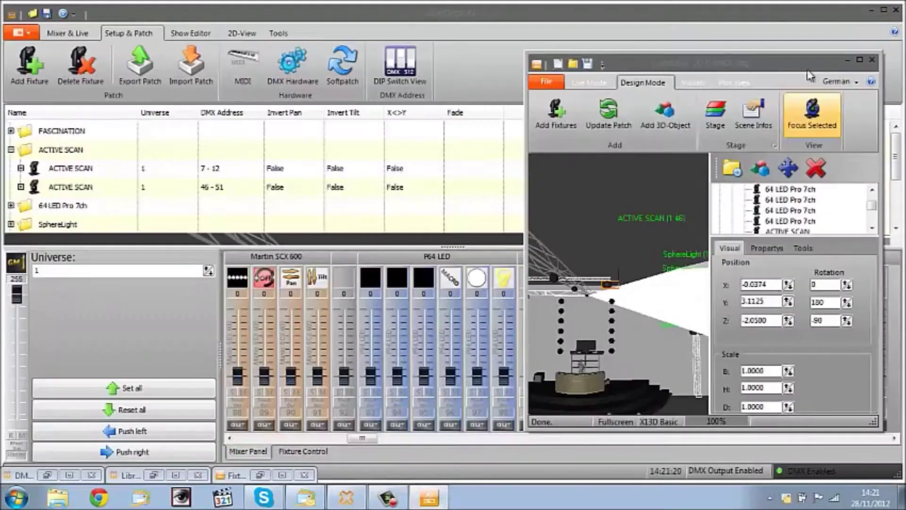
{"action": "left_click_drag", "start_coordinate": [706, 34], "coordinate": [717, 55]}
{"action": "middle_click_drag", "start_coordinate": [674, 199], "coordinate": [739, 241]}
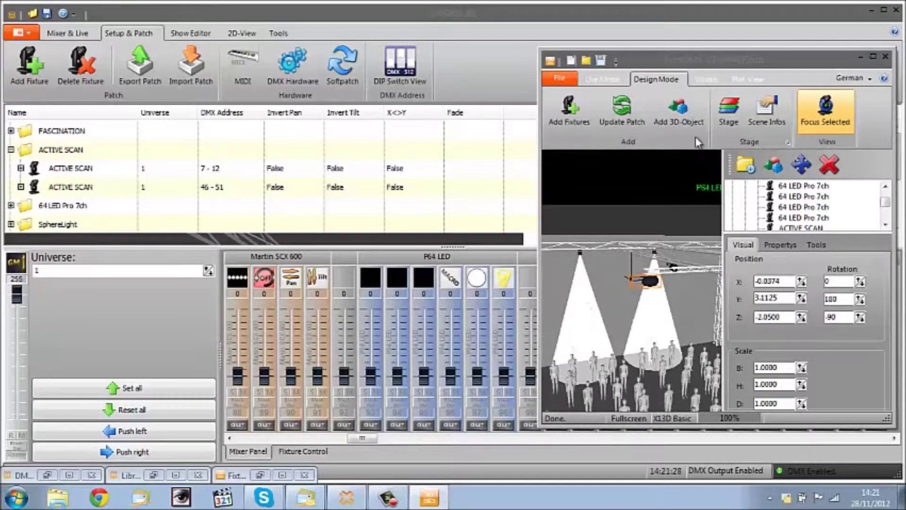
Preview the two P64 LED beams with Advanced Rendering enabled, and turn the option off again
{"action": "left_click", "coordinate": [705, 80]}
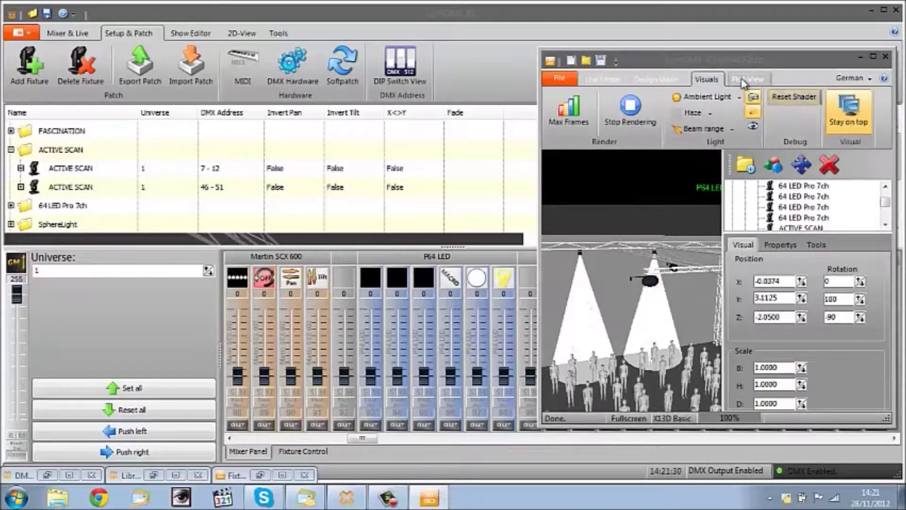
{"action": "left_click", "coordinate": [752, 126]}
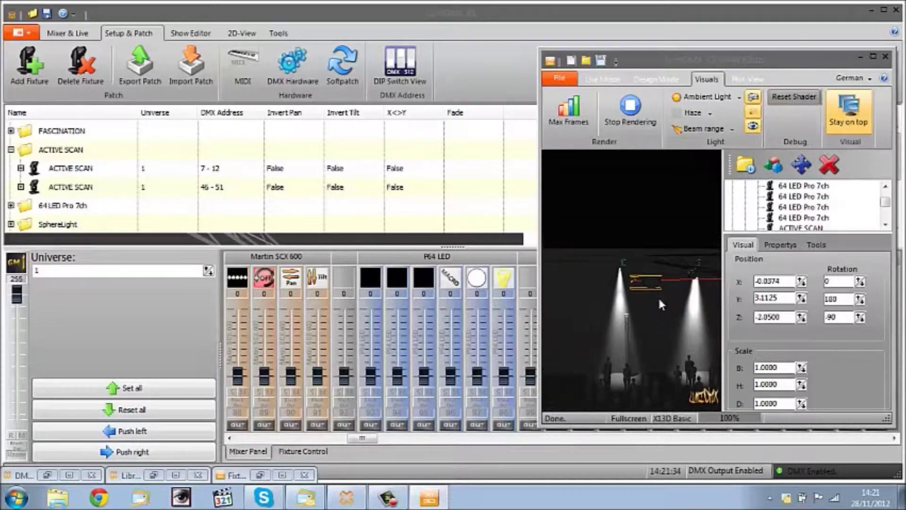
{"action": "middle_click_drag", "start_coordinate": [659, 299], "coordinate": [717, 301]}
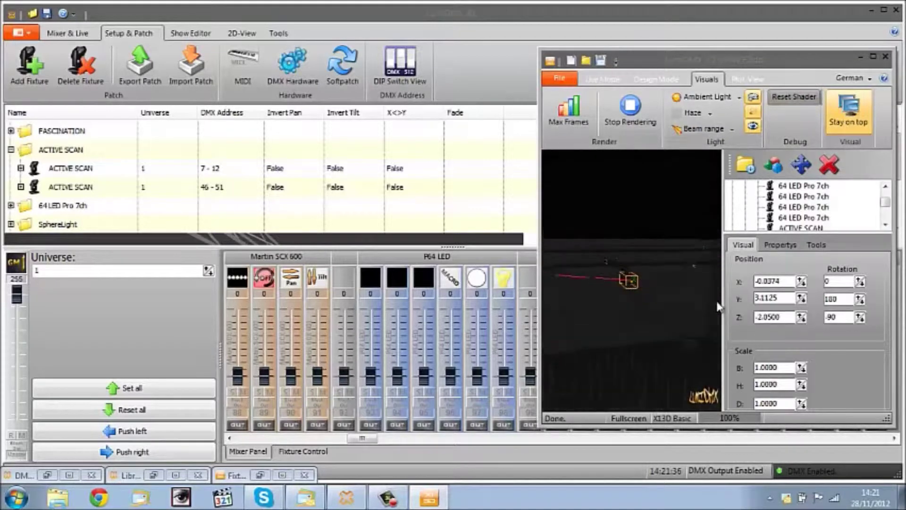
{"action": "left_click_drag", "start_coordinate": [717, 303], "coordinate": [644, 300]}
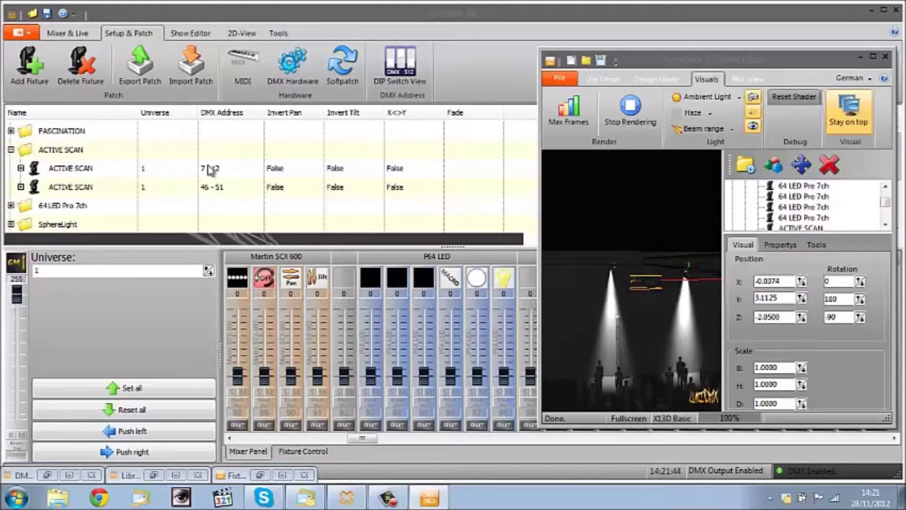
{"action": "left_click", "coordinate": [754, 126]}
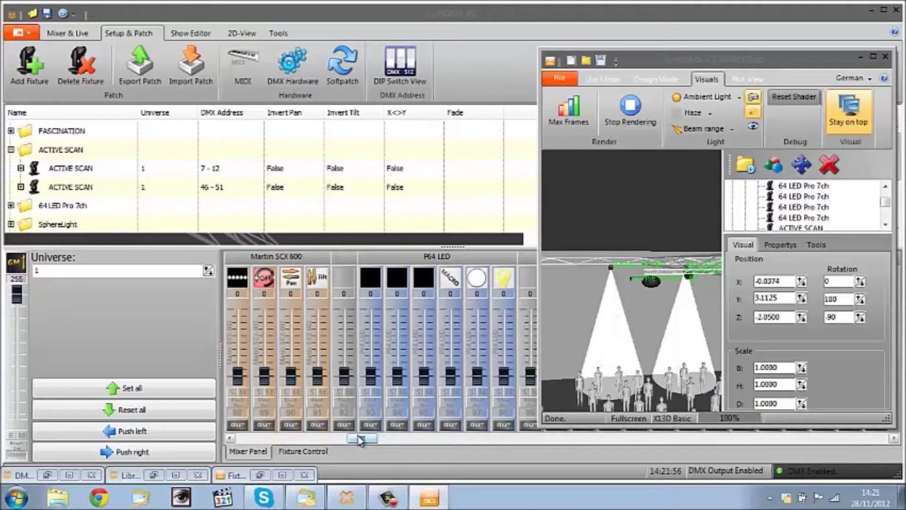
Clear the visualizer window from the P64 LED faders and bring channels 98 and 105 to 0
{"action": "left_click_drag", "start_coordinate": [359, 438], "coordinate": [364, 440]}
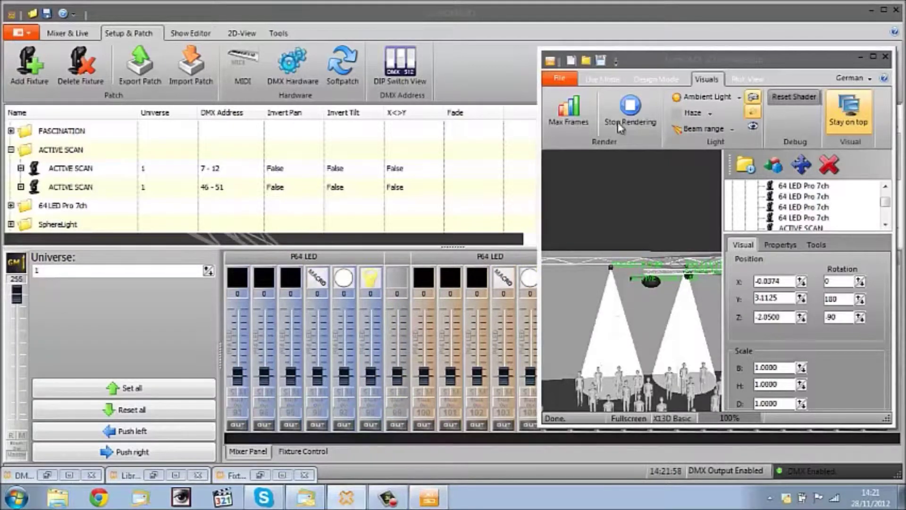
{"action": "left_click_drag", "start_coordinate": [660, 66], "coordinate": [700, 55]}
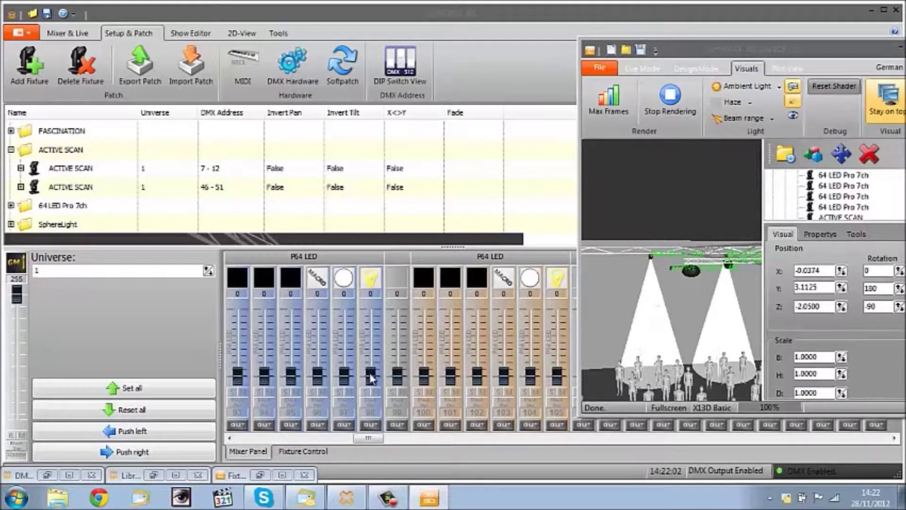
{"action": "mouse_move", "coordinate": [372, 378]}
{"action": "left_mouse_down"}
{"action": "mouse_move", "coordinate": [371, 281]}
{"action": "mouse_move", "coordinate": [371, 377]}
{"action": "left_mouse_up"}
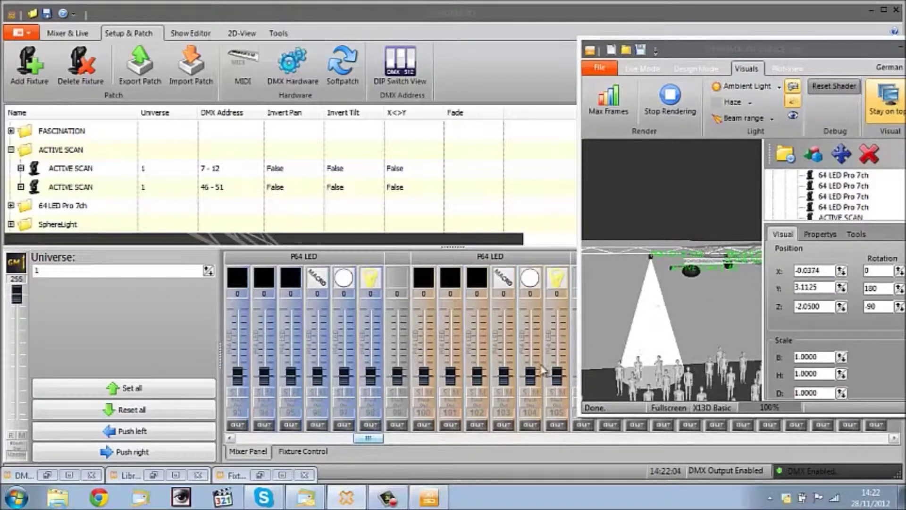
{"action": "left_click_drag", "start_coordinate": [557, 376], "coordinate": [553, 396]}
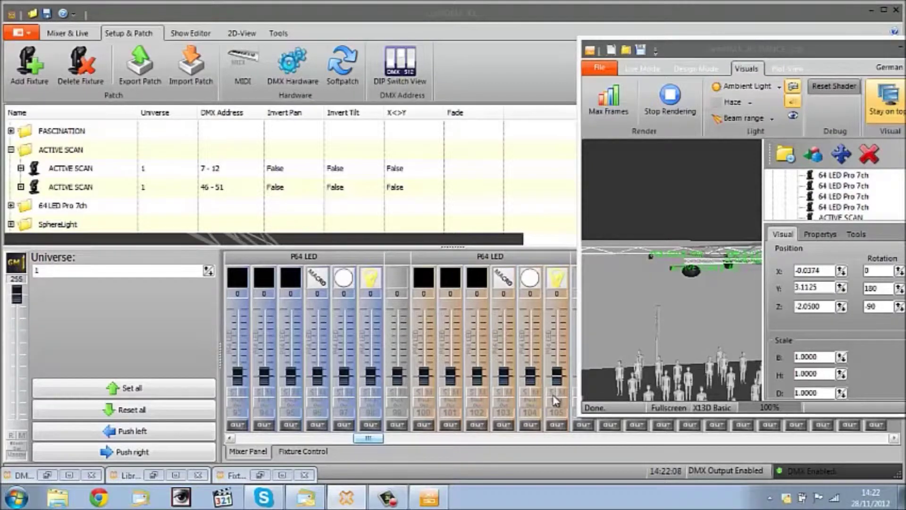
Try to open the visualizer's Plot-View, and raise P64 LED channel 105 to 217 and channel 98 to 199
{"action": "left_click", "coordinate": [788, 69]}
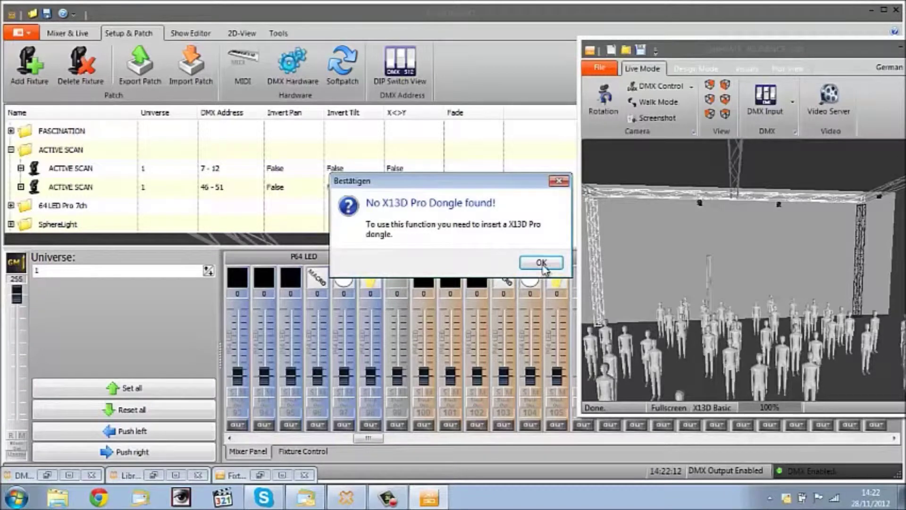
{"action": "left_click", "coordinate": [541, 262]}
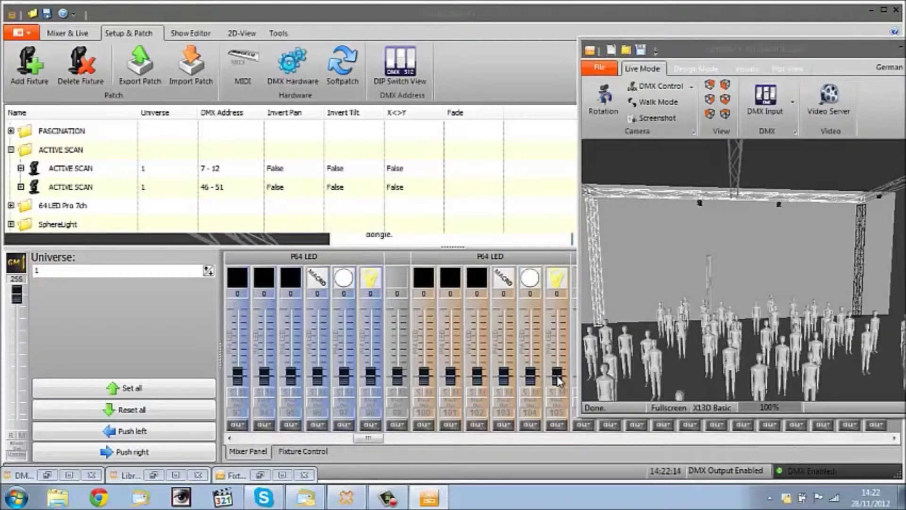
{"action": "left_click_drag", "start_coordinate": [557, 378], "coordinate": [557, 318]}
{"action": "left_click_drag", "start_coordinate": [371, 376], "coordinate": [372, 326]}
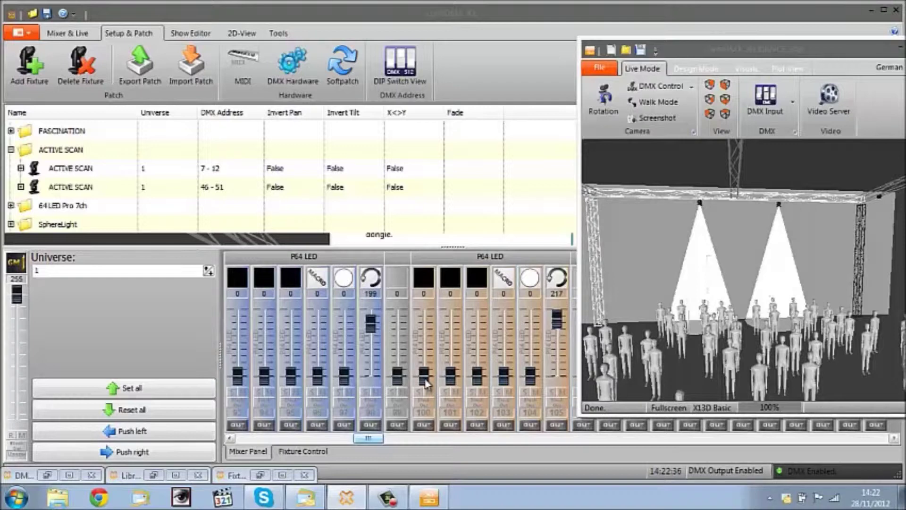
Test the second P64 LED's colour faders on channels 100 to 102, returning them to 0, and open the P64 LED fixture colour controls
{"action": "left_click_drag", "start_coordinate": [426, 382], "coordinate": [457, 388]}
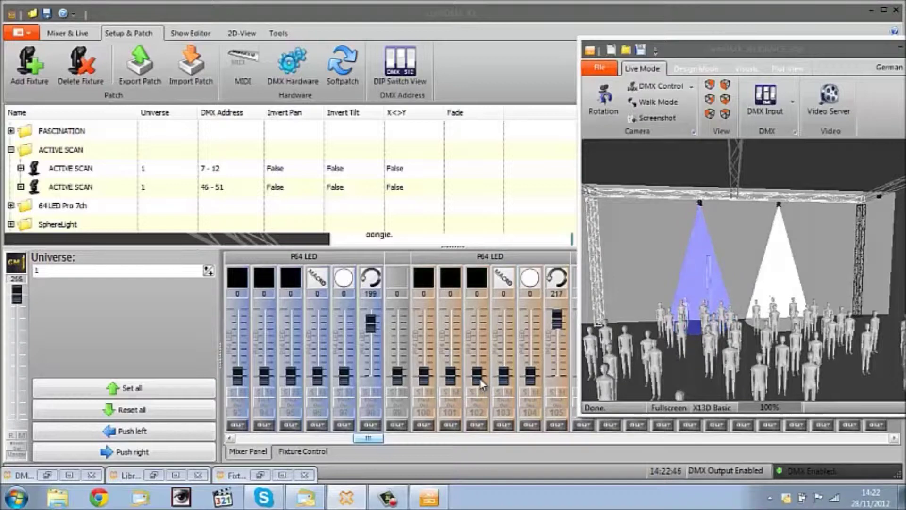
{"action": "mouse_move", "coordinate": [478, 382]}
{"action": "left_mouse_down"}
{"action": "mouse_move", "coordinate": [479, 365]}
{"action": "mouse_move", "coordinate": [478, 389]}
{"action": "left_mouse_up"}
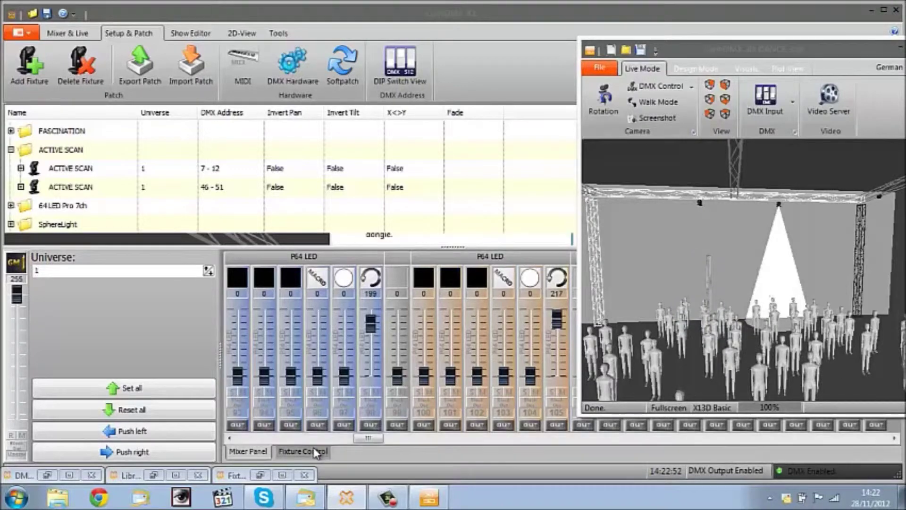
{"action": "mouse_move", "coordinate": [355, 439]}
{"action": "left_mouse_down"}
{"action": "mouse_move", "coordinate": [239, 438]}
{"action": "mouse_move", "coordinate": [378, 440]}
{"action": "mouse_move", "coordinate": [364, 446]}
{"action": "left_mouse_up"}
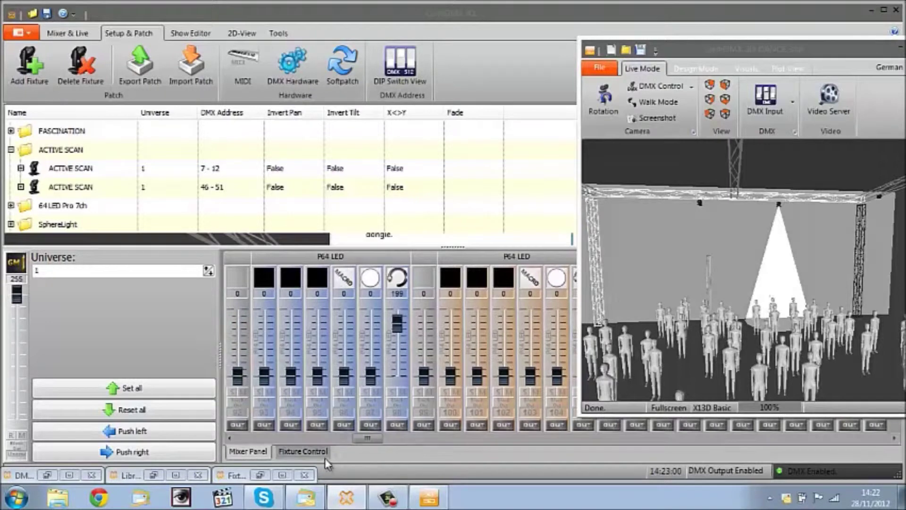
{"action": "left_click", "coordinate": [303, 452]}
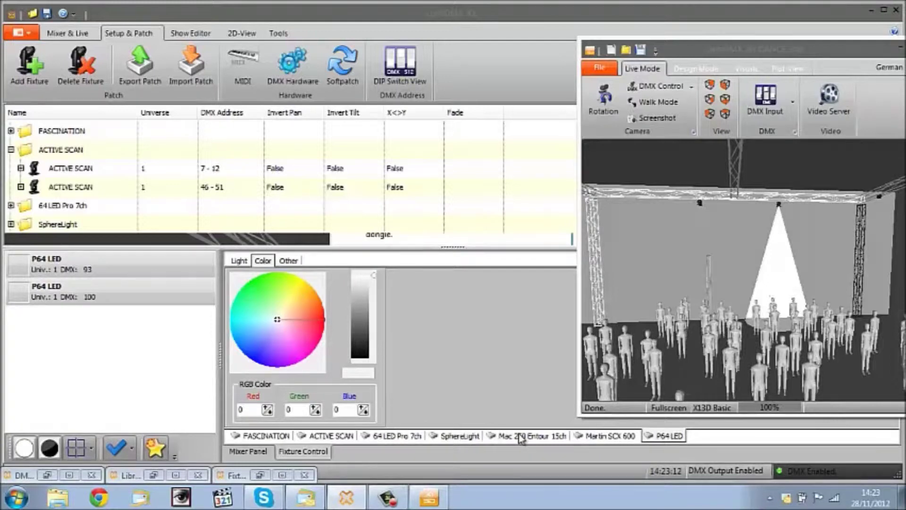
Try selecting and deselecting the two ACTIVE SCAN fixtures at DMX 7 and 46 in their fixture controls
{"action": "left_click", "coordinate": [349, 436]}
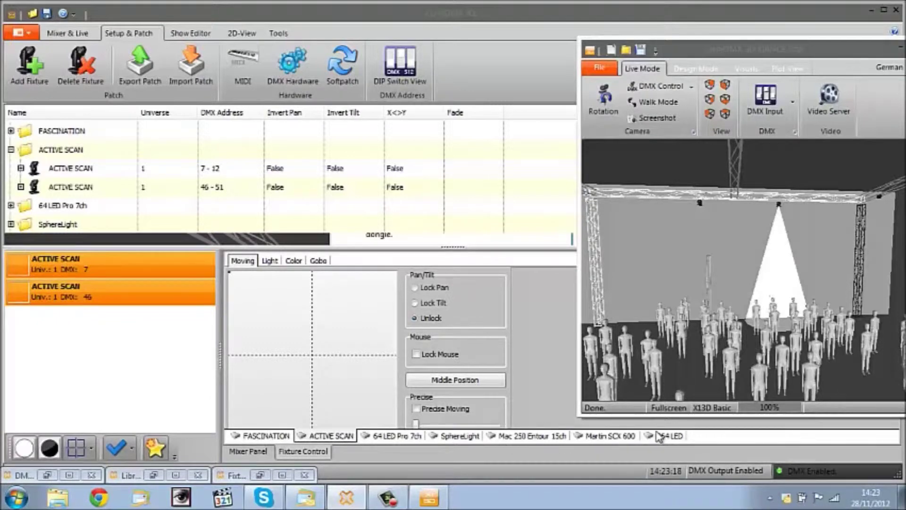
{"action": "left_click", "coordinate": [125, 262]}
{"action": "left_click", "coordinate": [127, 287]}
{"action": "left_click", "coordinate": [126, 271]}
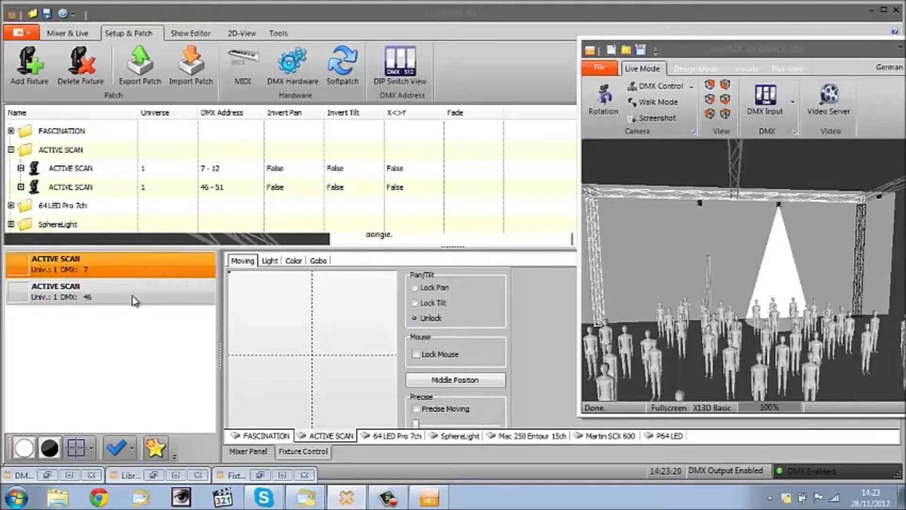
{"action": "left_click", "coordinate": [132, 296]}
{"action": "left_click", "coordinate": [136, 273]}
{"action": "left_click", "coordinate": [136, 290]}
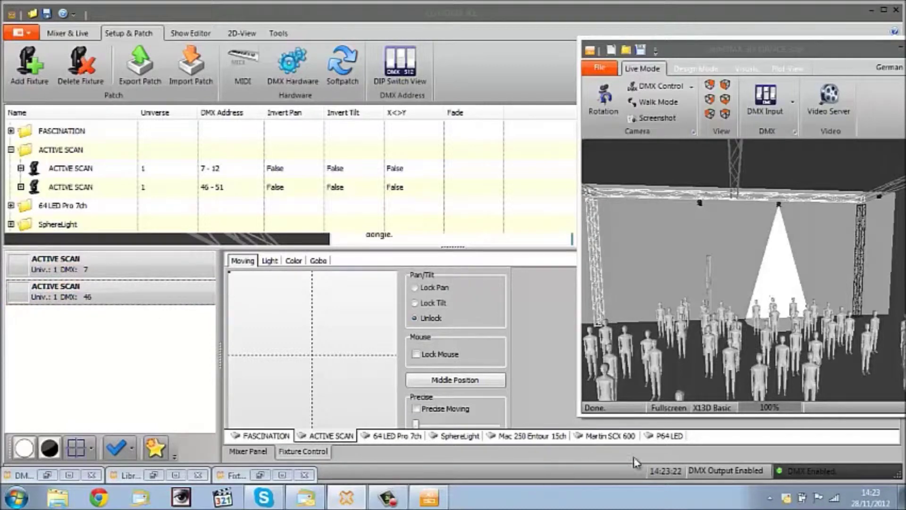
Bring P64 LED channel 98 to 0 in the mixer, and reopen the P64 LED fixture controls with the visualizer window repositioned
{"action": "left_click", "coordinate": [255, 451]}
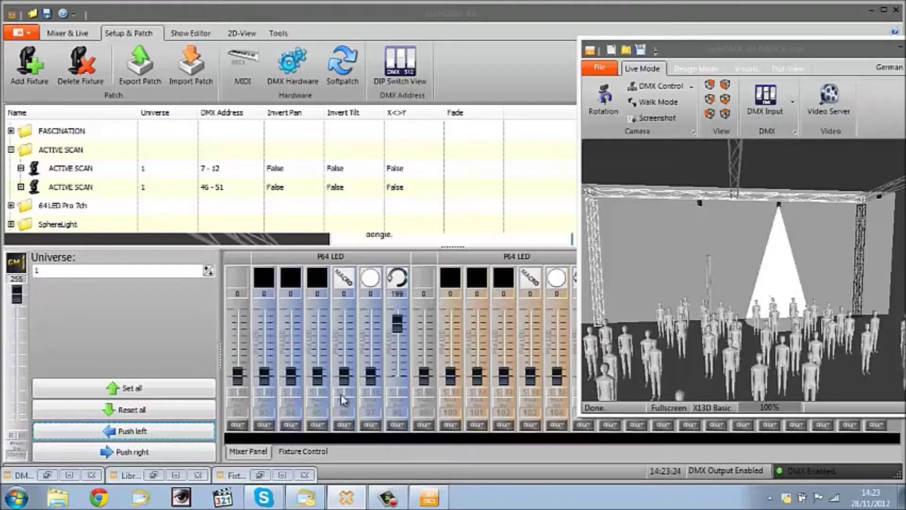
{"action": "left_click_drag", "start_coordinate": [397, 322], "coordinate": [398, 402]}
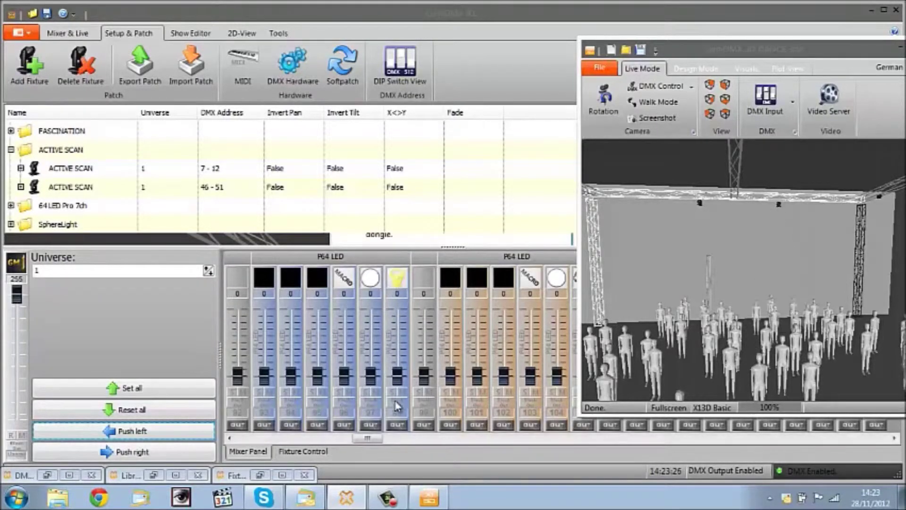
{"action": "left_click_drag", "start_coordinate": [692, 49], "coordinate": [705, 50]}
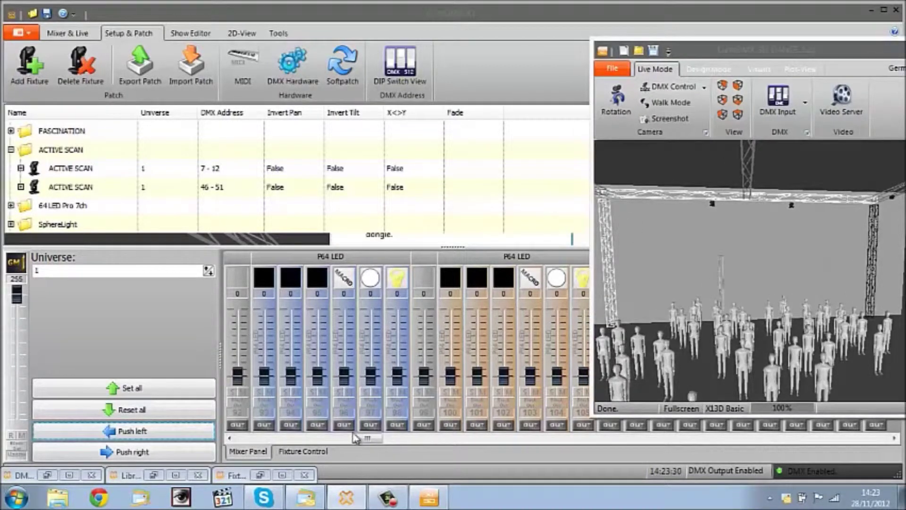
{"action": "left_click", "coordinate": [302, 451]}
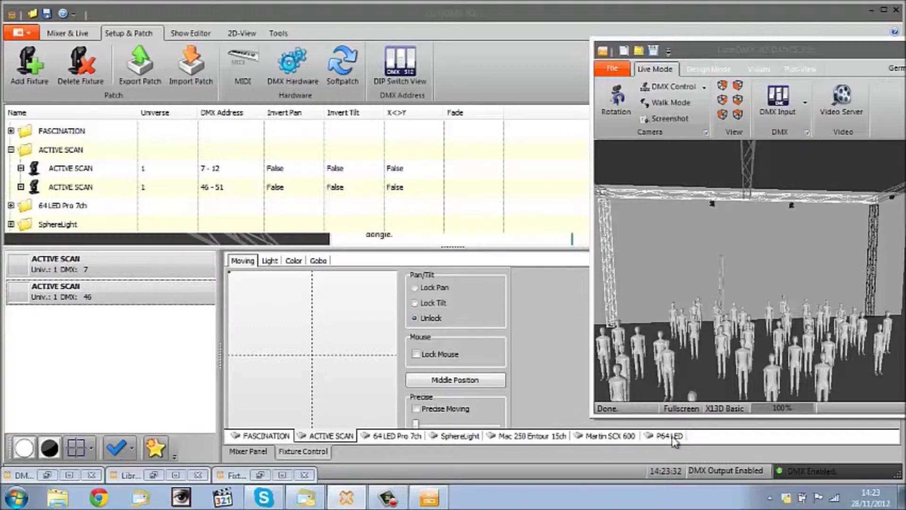
{"action": "left_click", "coordinate": [673, 436]}
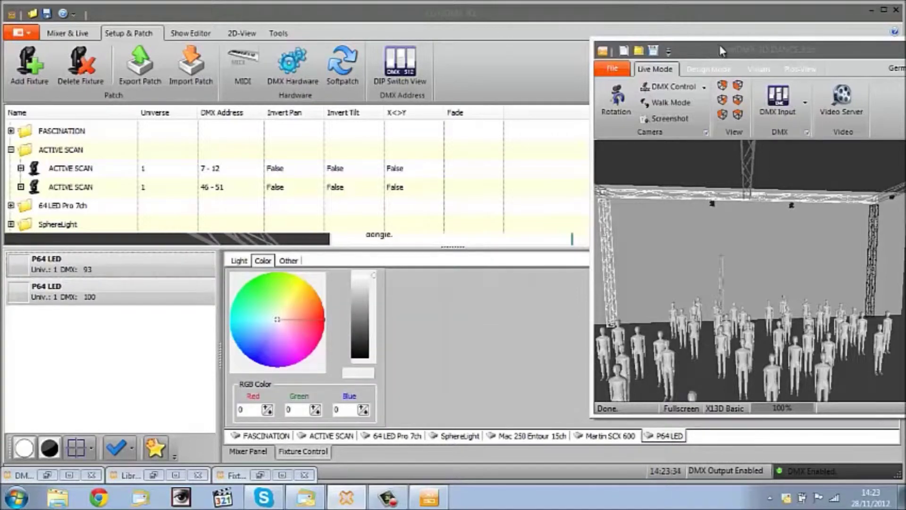
{"action": "left_click_drag", "start_coordinate": [720, 47], "coordinate": [667, 44]}
Try the P64 LED dimmer at 0 and the pale green colour RGB 198, 255, 217 with no fixture selected
{"action": "left_click", "coordinate": [239, 261]}
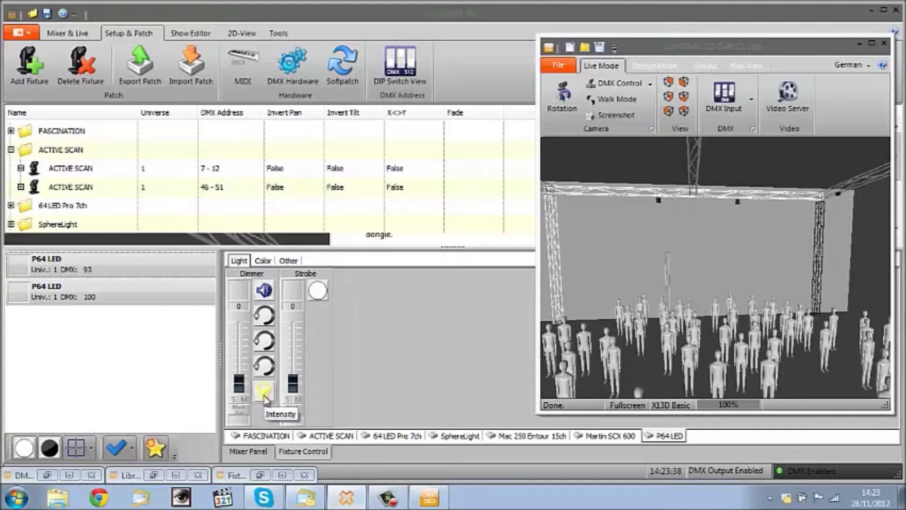
{"action": "mouse_move", "coordinate": [238, 391]}
{"action": "left_mouse_down"}
{"action": "mouse_move", "coordinate": [239, 321]}
{"action": "mouse_move", "coordinate": [241, 397]}
{"action": "left_mouse_up"}
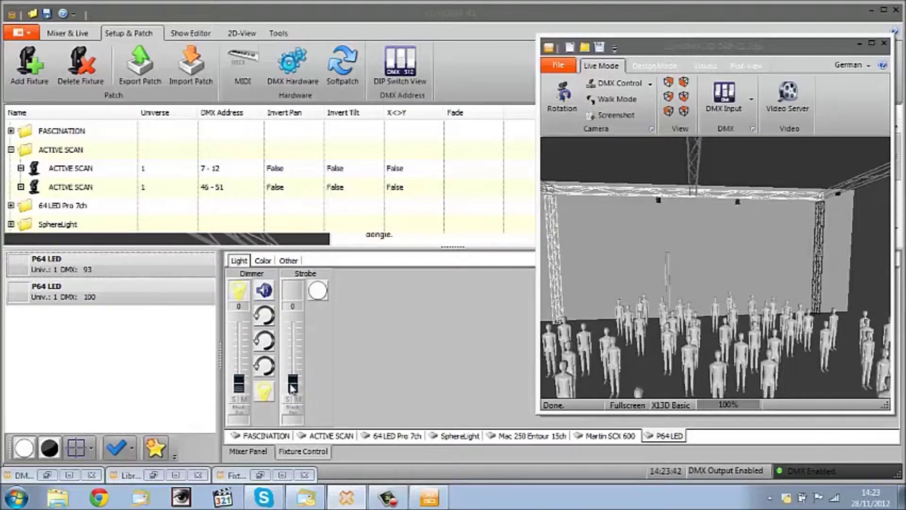
{"action": "left_click", "coordinate": [265, 262]}
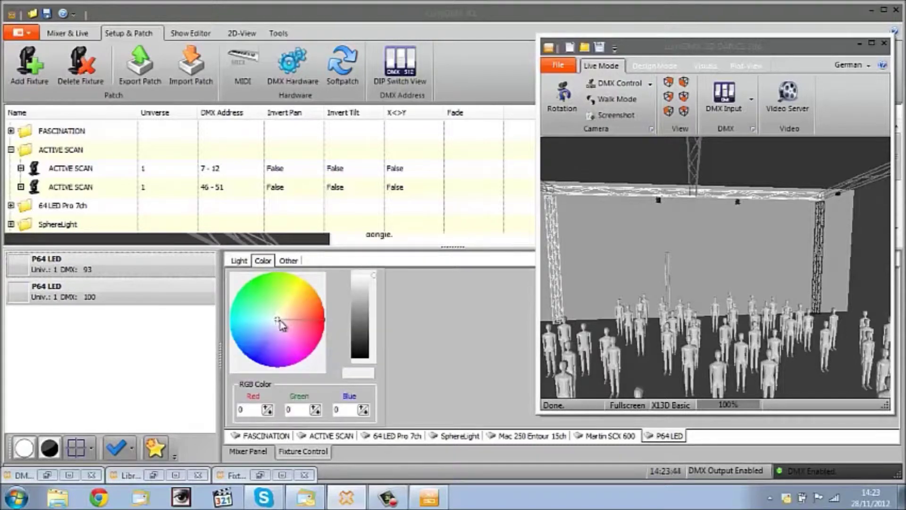
{"action": "mouse_move", "coordinate": [281, 325]}
{"action": "left_mouse_down"}
{"action": "mouse_move", "coordinate": [304, 297]}
{"action": "mouse_move", "coordinate": [269, 313]}
{"action": "left_mouse_up"}
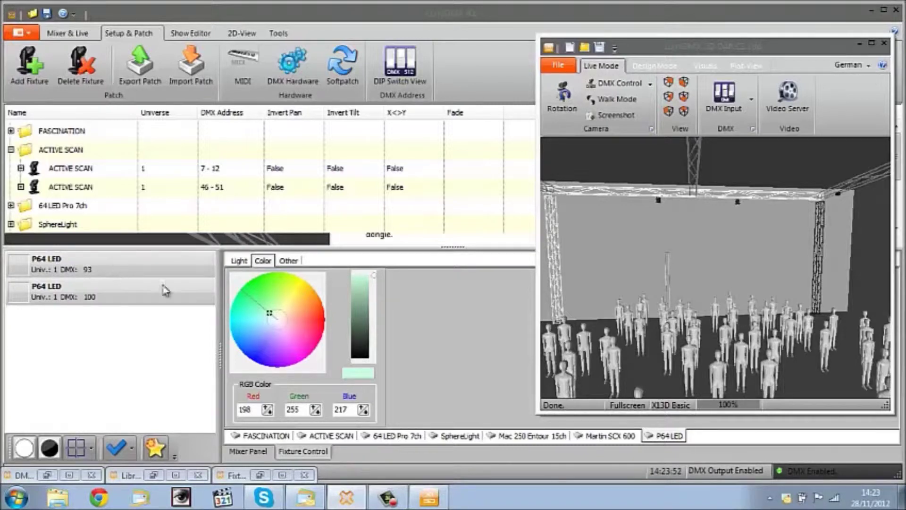
Select the P64 LED fixtures at DMX 93 and 100 and set their dimmers to 0
{"action": "left_click", "coordinate": [90, 263]}
{"action": "left_click", "coordinate": [97, 296], "text": "ctrl"}
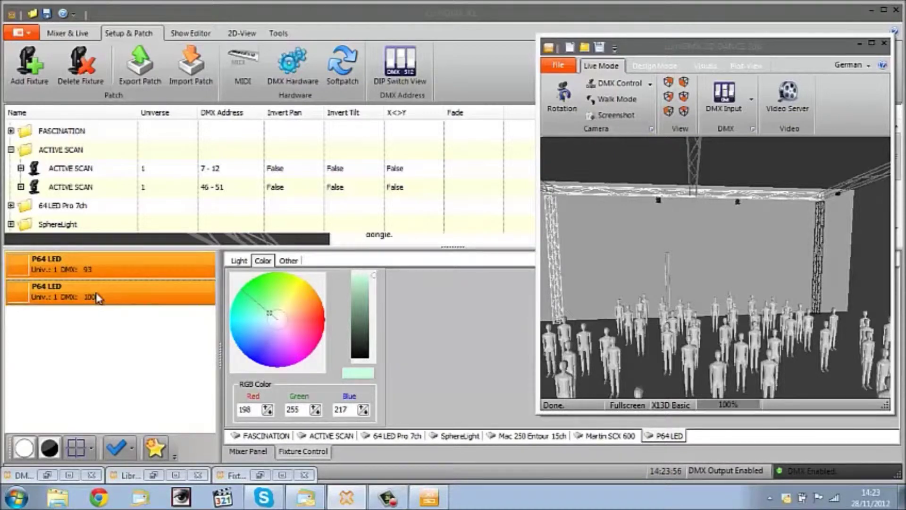
{"action": "left_click", "coordinate": [105, 296], "text": "ctrl"}
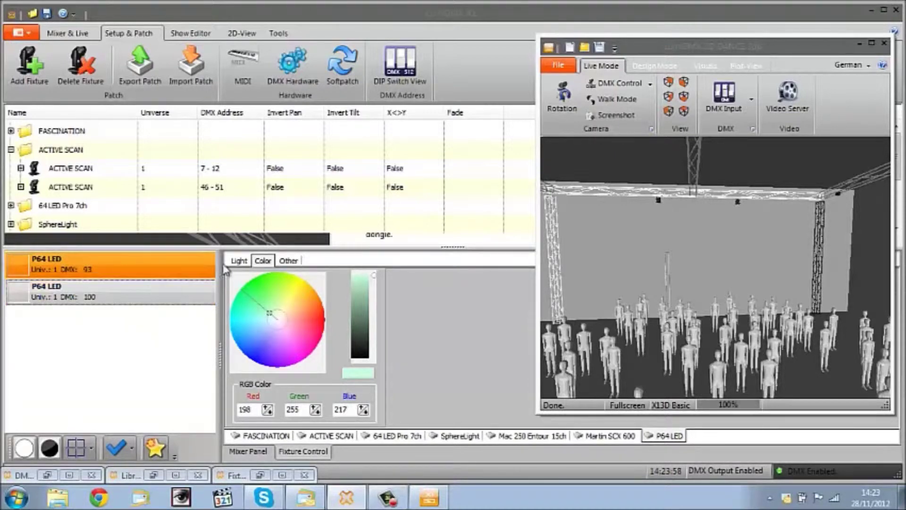
{"action": "left_click", "coordinate": [239, 262]}
{"action": "mouse_move", "coordinate": [238, 377]}
{"action": "left_mouse_down"}
{"action": "mouse_move", "coordinate": [238, 321]}
{"action": "mouse_move", "coordinate": [239, 384]}
{"action": "left_mouse_up"}
{"action": "left_click", "coordinate": [111, 296], "text": "ctrl"}
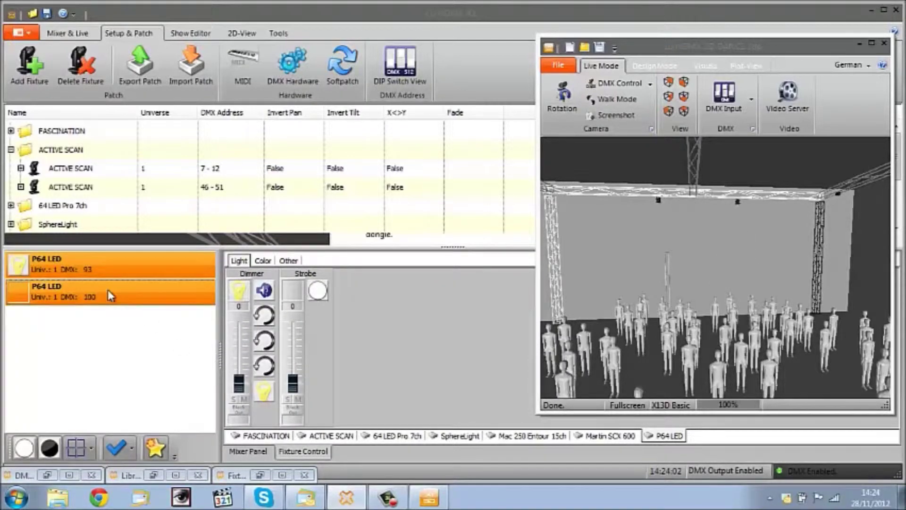
{"action": "mouse_move", "coordinate": [239, 389]}
{"action": "left_mouse_down"}
{"action": "mouse_move", "coordinate": [239, 316]}
{"action": "mouse_move", "coordinate": [238, 385]}
{"action": "left_mouse_up"}
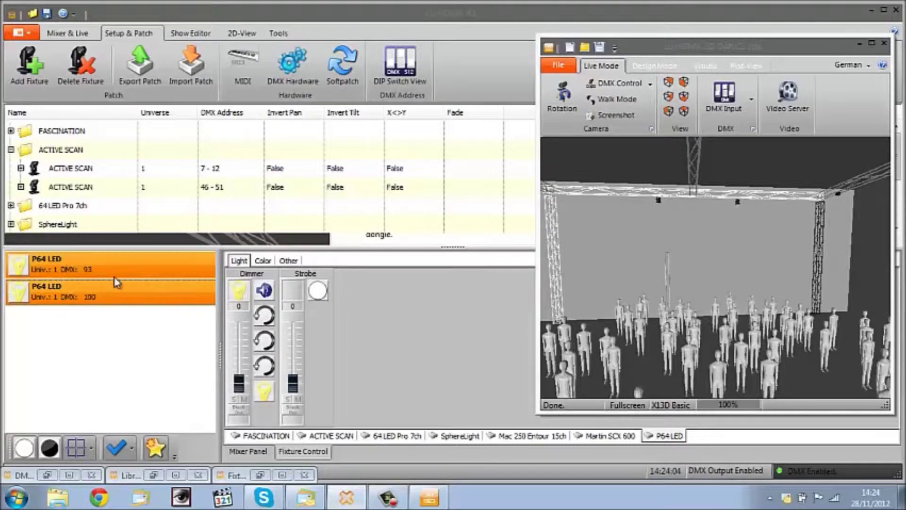
Raise the dimmer of both selected P64 LED fixtures to 255 and colour them cyan, RGB 7, 255, 247
{"action": "left_click", "coordinate": [115, 298]}
{"action": "left_click", "coordinate": [122, 262]}
{"action": "left_click", "coordinate": [121, 295], "text": "ctrl"}
{"action": "left_click_drag", "start_coordinate": [239, 384], "coordinate": [240, 317]}
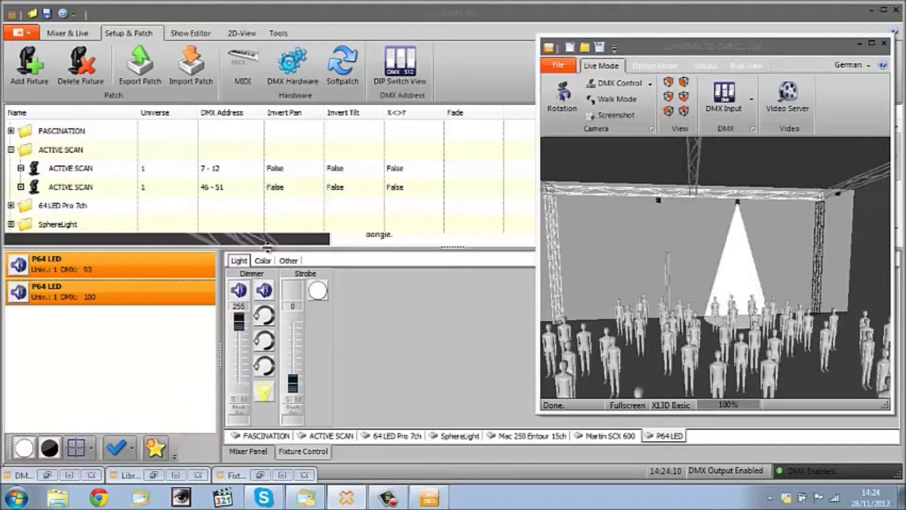
{"action": "left_click", "coordinate": [263, 261]}
{"action": "mouse_move", "coordinate": [271, 316]}
{"action": "left_mouse_down"}
{"action": "mouse_move", "coordinate": [284, 326]}
{"action": "mouse_move", "coordinate": [296, 298]}
{"action": "mouse_move", "coordinate": [261, 312]}
{"action": "mouse_move", "coordinate": [274, 328]}
{"action": "mouse_move", "coordinate": [253, 305]}
{"action": "mouse_move", "coordinate": [253, 285]}
{"action": "mouse_move", "coordinate": [316, 286]}
{"action": "mouse_move", "coordinate": [326, 320]}
{"action": "mouse_move", "coordinate": [307, 358]}
{"action": "mouse_move", "coordinate": [268, 369]}
{"action": "mouse_move", "coordinate": [291, 333]}
{"action": "mouse_move", "coordinate": [283, 347]}
{"action": "mouse_move", "coordinate": [267, 347]}
{"action": "mouse_move", "coordinate": [283, 314]}
{"action": "mouse_move", "coordinate": [313, 314]}
{"action": "mouse_move", "coordinate": [231, 322]}
{"action": "left_mouse_up"}
{"action": "left_click", "coordinate": [288, 260]}
{"action": "left_click", "coordinate": [263, 261]}
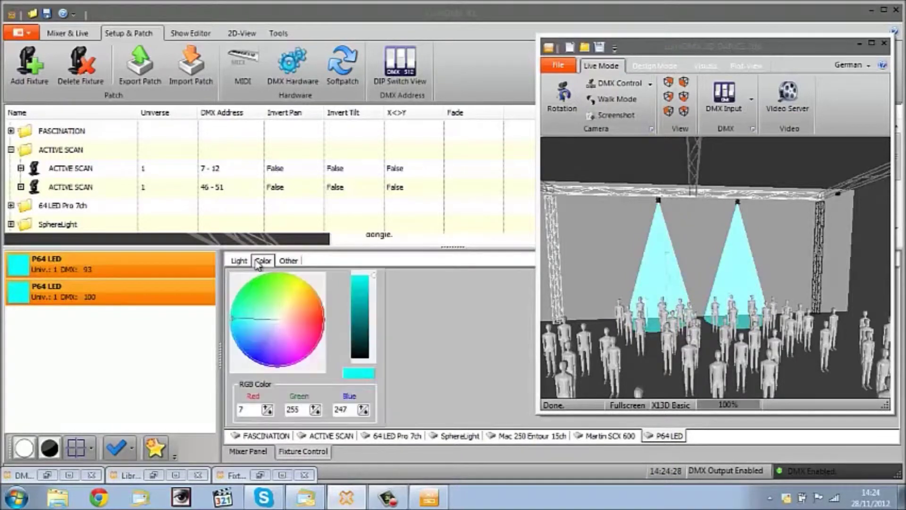
Apply the Color Change dimmer preset at 192 to both P64 LEDs and set their colour to orange, RGB 255, 140, 7
{"action": "left_click", "coordinate": [239, 261]}
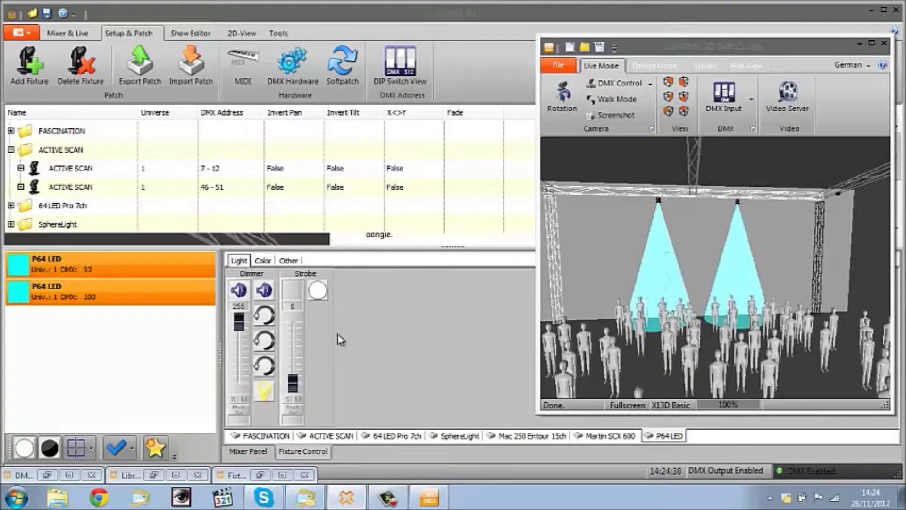
{"action": "left_click", "coordinate": [265, 339]}
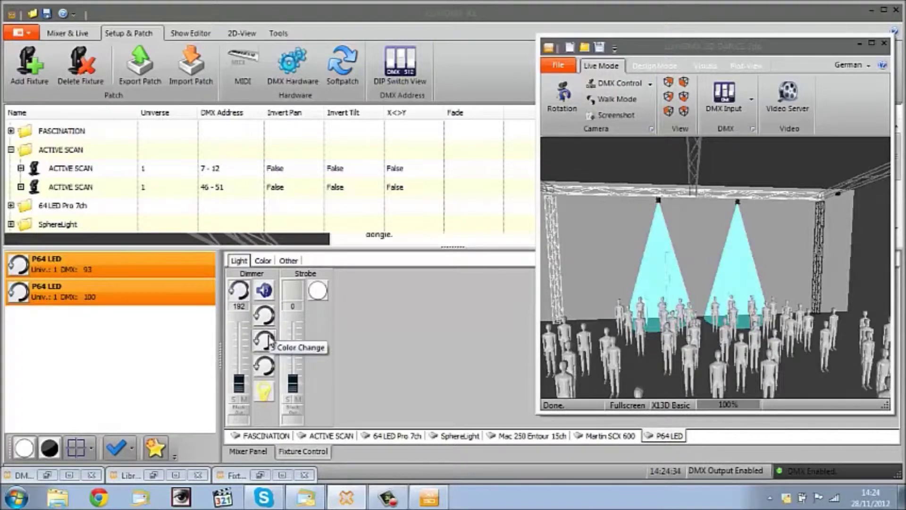
{"action": "left_click", "coordinate": [263, 260]}
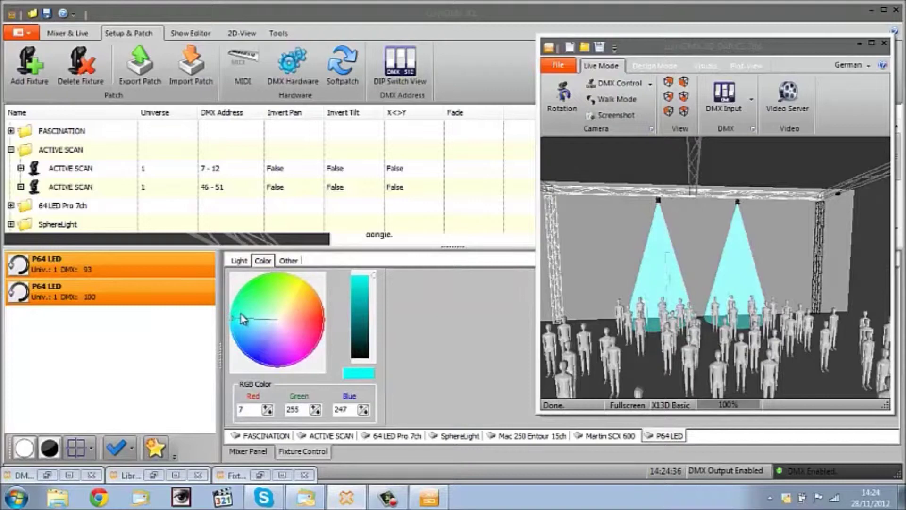
{"action": "left_click_drag", "start_coordinate": [242, 319], "coordinate": [325, 299]}
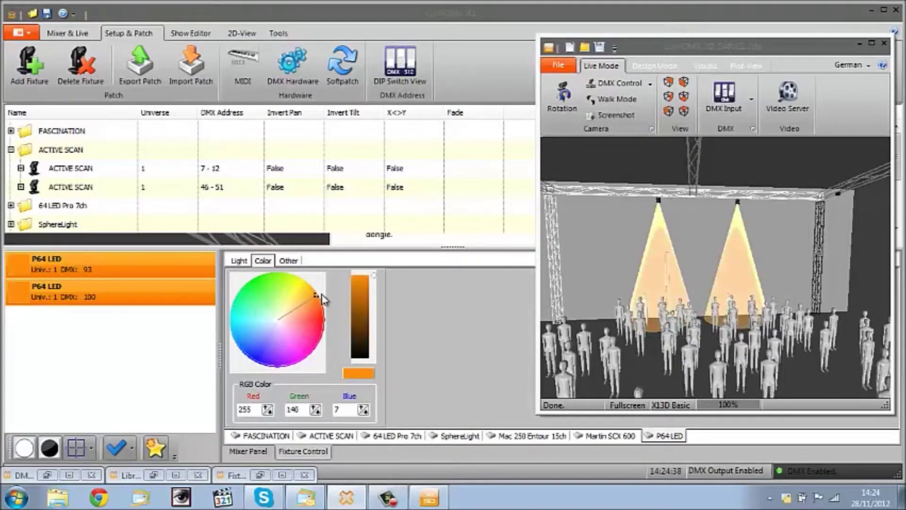
Preview the P64 LED beams in yellow-green, RGB 189, 255, 4, with Advanced Rendering enabled, and turn the option off again
{"action": "left_click", "coordinate": [752, 64]}
{"action": "left_click", "coordinate": [534, 270]}
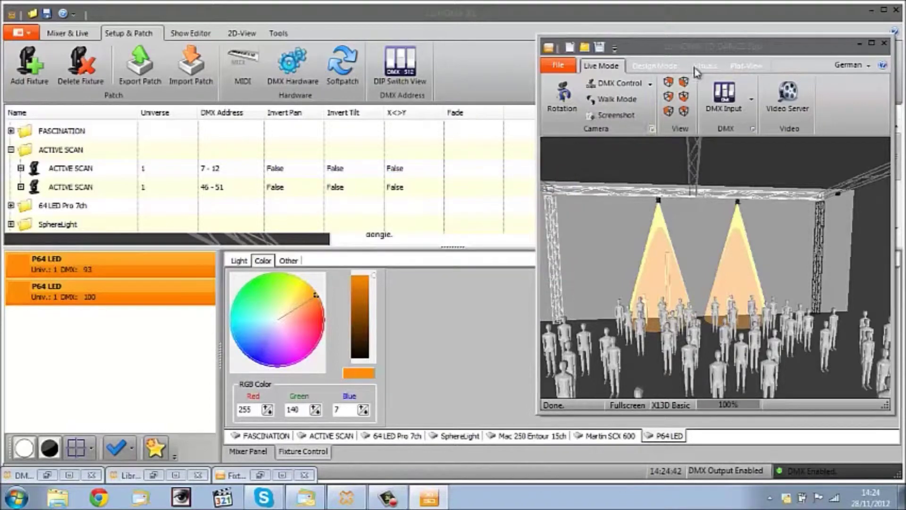
{"action": "left_click", "coordinate": [705, 66]}
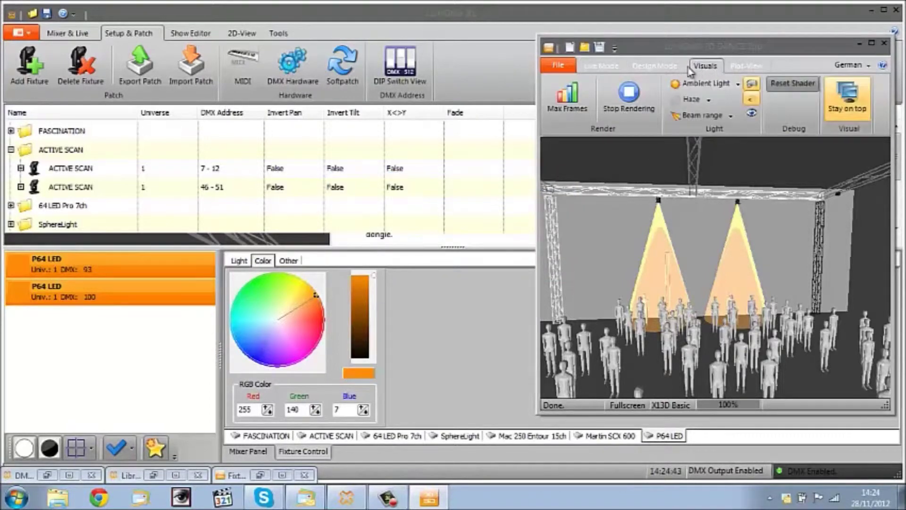
{"action": "left_click", "coordinate": [752, 112]}
{"action": "mouse_move", "coordinate": [316, 294]}
{"action": "left_mouse_down"}
{"action": "mouse_move", "coordinate": [281, 294]}
{"action": "mouse_move", "coordinate": [240, 344]}
{"action": "mouse_move", "coordinate": [248, 368]}
{"action": "mouse_move", "coordinate": [295, 347]}
{"action": "mouse_move", "coordinate": [288, 302]}
{"action": "mouse_move", "coordinate": [310, 281]}
{"action": "mouse_move", "coordinate": [283, 304]}
{"action": "mouse_move", "coordinate": [285, 319]}
{"action": "mouse_move", "coordinate": [309, 287]}
{"action": "mouse_move", "coordinate": [291, 276]}
{"action": "left_mouse_up"}
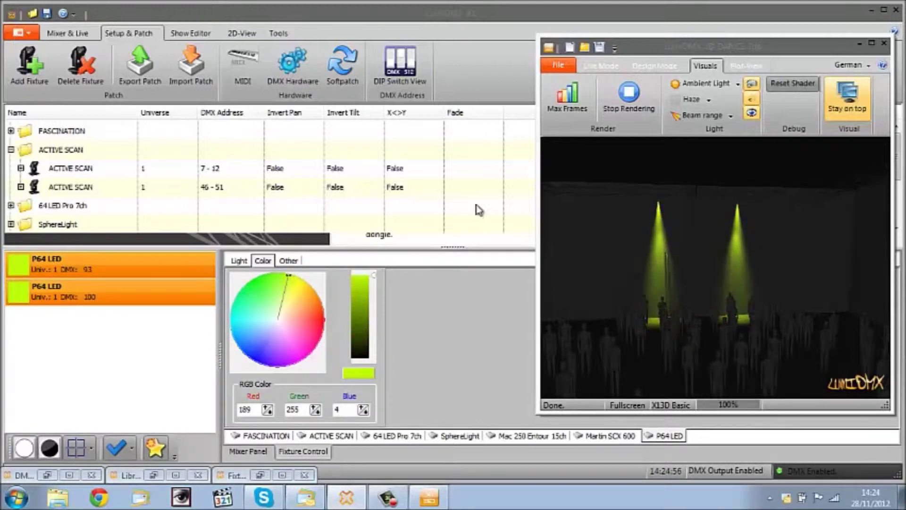
{"action": "left_click", "coordinate": [814, 90]}
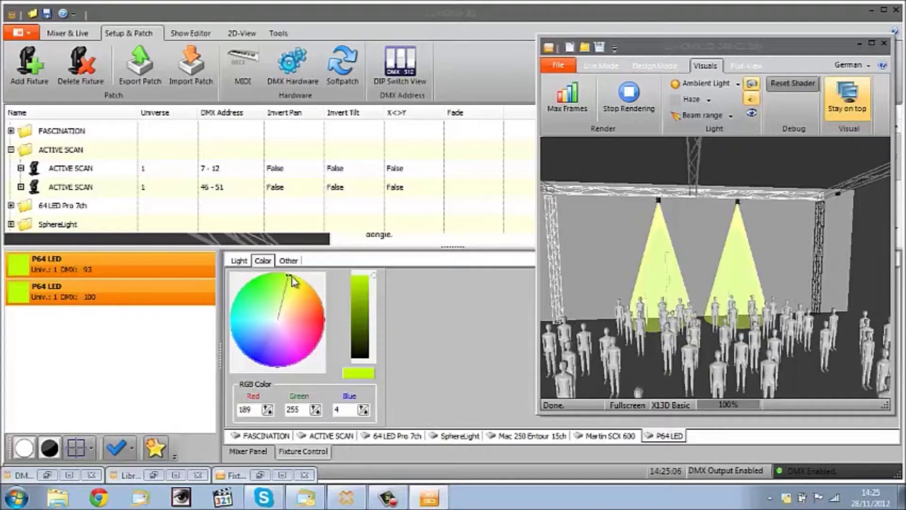
Test the DMX 100 fixture alone in orange, RGB 255, 170, 21, and set both P64 LEDs to cyan, RGB 4, 230, 255
{"action": "mouse_move", "coordinate": [289, 276]}
{"action": "left_mouse_down"}
{"action": "mouse_move", "coordinate": [242, 304]}
{"action": "mouse_move", "coordinate": [233, 328]}
{"action": "mouse_move", "coordinate": [316, 312]}
{"action": "mouse_move", "coordinate": [255, 324]}
{"action": "mouse_move", "coordinate": [292, 326]}
{"action": "mouse_move", "coordinate": [303, 298]}
{"action": "mouse_move", "coordinate": [243, 320]}
{"action": "mouse_move", "coordinate": [304, 288]}
{"action": "mouse_move", "coordinate": [230, 299]}
{"action": "mouse_move", "coordinate": [318, 299]}
{"action": "left_mouse_up"}
{"action": "left_click", "coordinate": [137, 263], "text": "ctrl"}
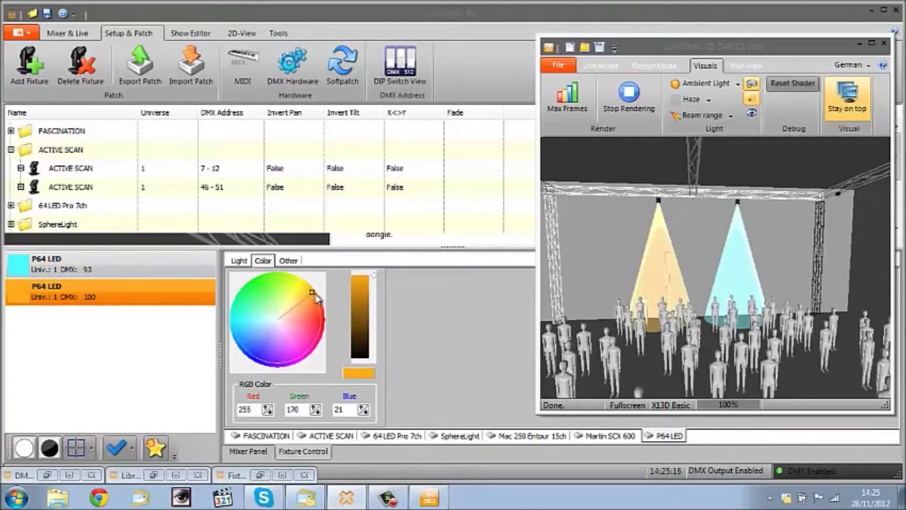
{"action": "left_click", "coordinate": [75, 272], "text": "ctrl"}
{"action": "left_click_drag", "start_coordinate": [310, 298], "coordinate": [231, 330]}
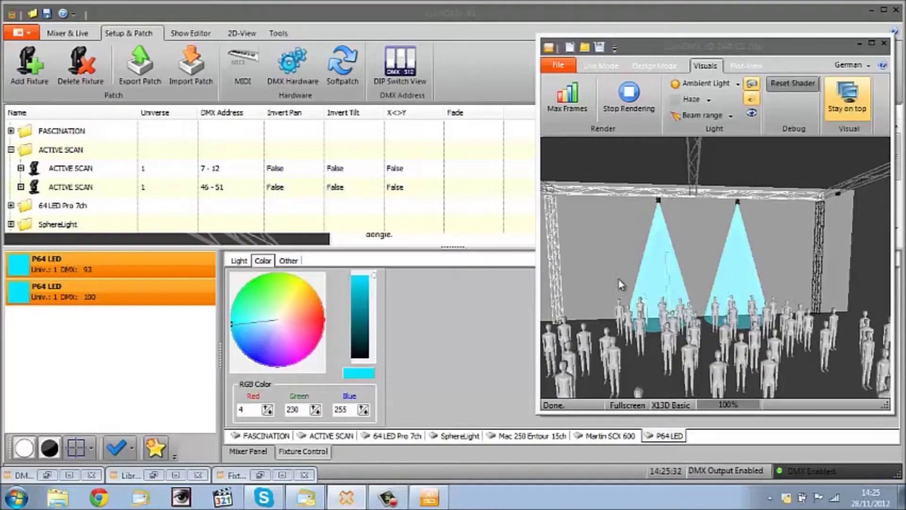
Select the FASCINATION fixture and move its pan/tilt position to just above the centre of the movement pad
{"action": "left_click_drag", "start_coordinate": [619, 280], "coordinate": [803, 270]}
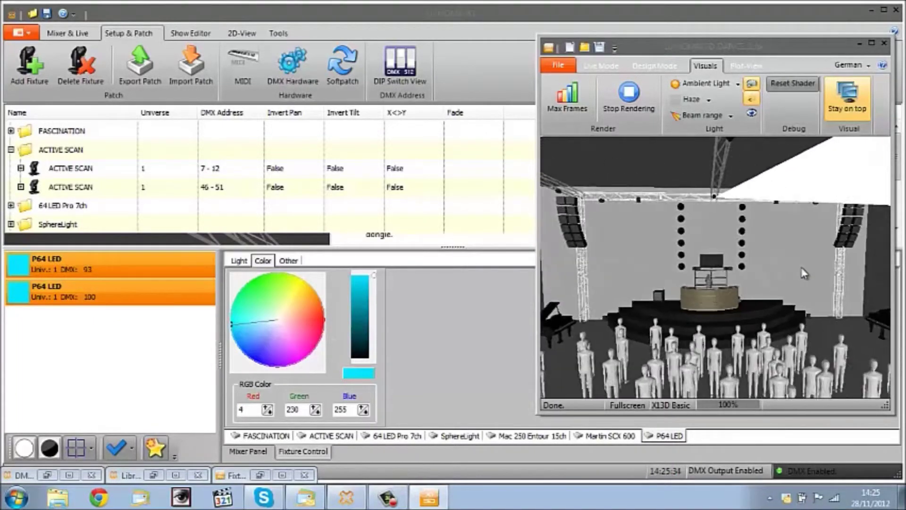
{"action": "scroll", "coordinate": [802, 268], "scroll_direction": "down", "scroll_amount": 3}
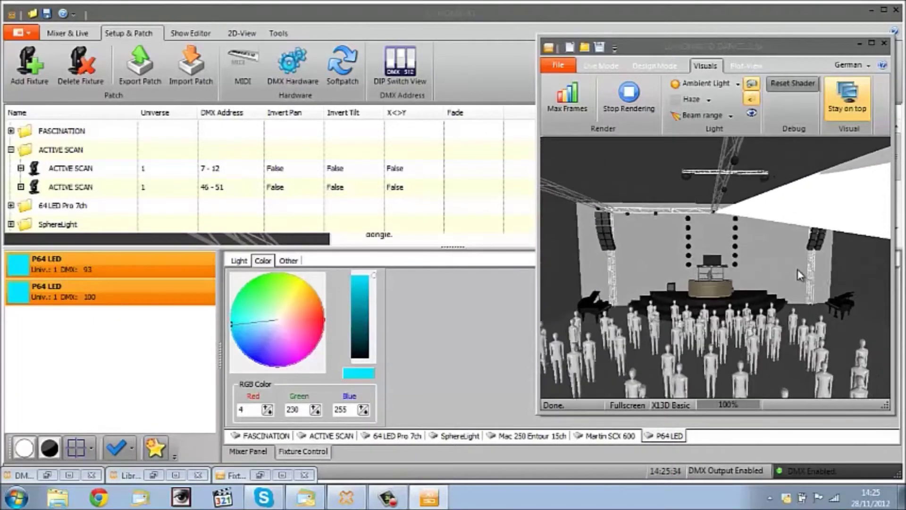
{"action": "left_click", "coordinate": [255, 437]}
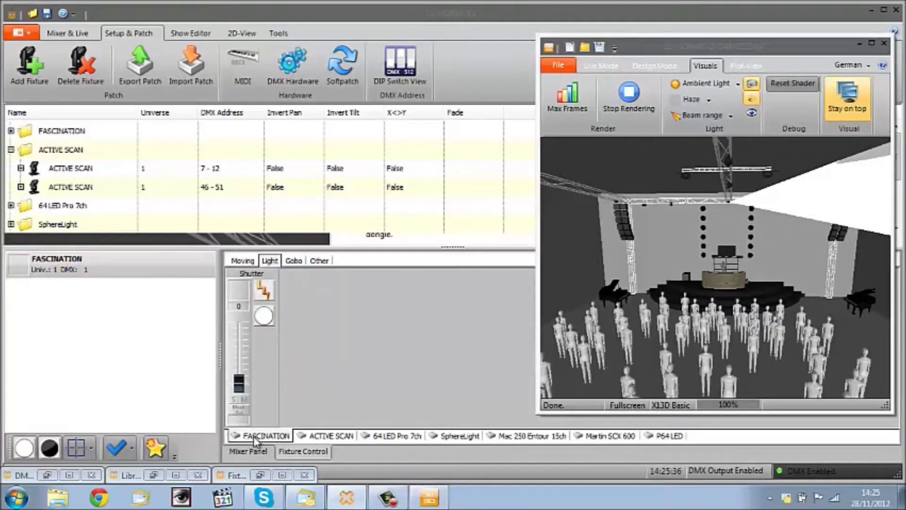
{"action": "left_click", "coordinate": [242, 262]}
{"action": "left_click", "coordinate": [177, 272]}
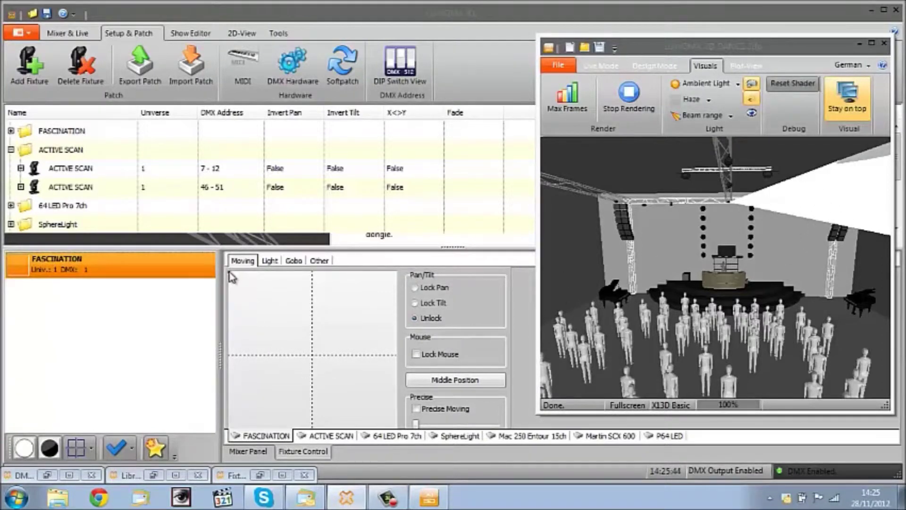
{"action": "left_click_drag", "start_coordinate": [232, 277], "coordinate": [315, 341]}
Adjust the FASCINATION tilt to just below the pad's centre so its beam hits the DJ, and inspect the aim in the visualizer
{"action": "left_click_drag", "start_coordinate": [621, 322], "coordinate": [683, 188]}
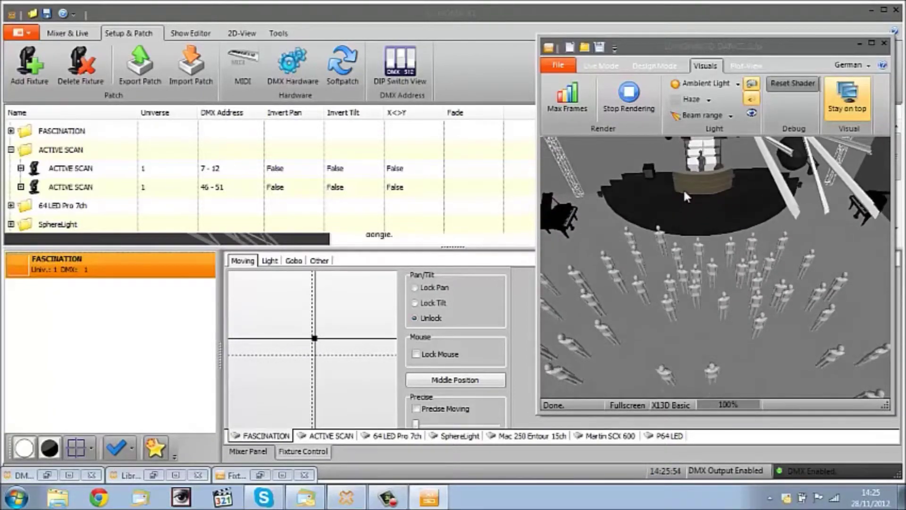
{"action": "left_click_drag", "start_coordinate": [316, 338], "coordinate": [317, 359]}
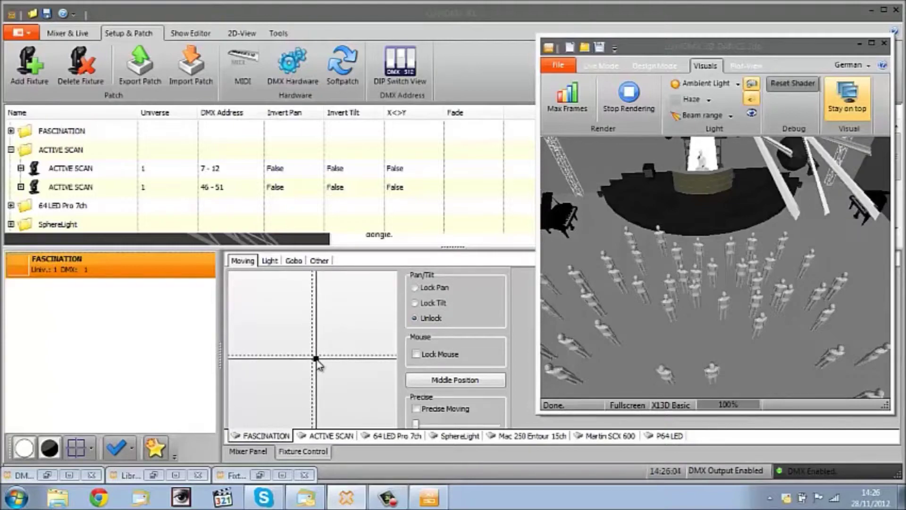
{"action": "left_click_drag", "start_coordinate": [698, 174], "coordinate": [699, 152]}
{"action": "scroll", "coordinate": [708, 164], "scroll_direction": "up", "scroll_amount": 2}
{"action": "scroll", "coordinate": [708, 163], "scroll_direction": "up", "scroll_amount": 2}
{"action": "scroll", "coordinate": [702, 152], "scroll_direction": "down", "scroll_amount": 3}
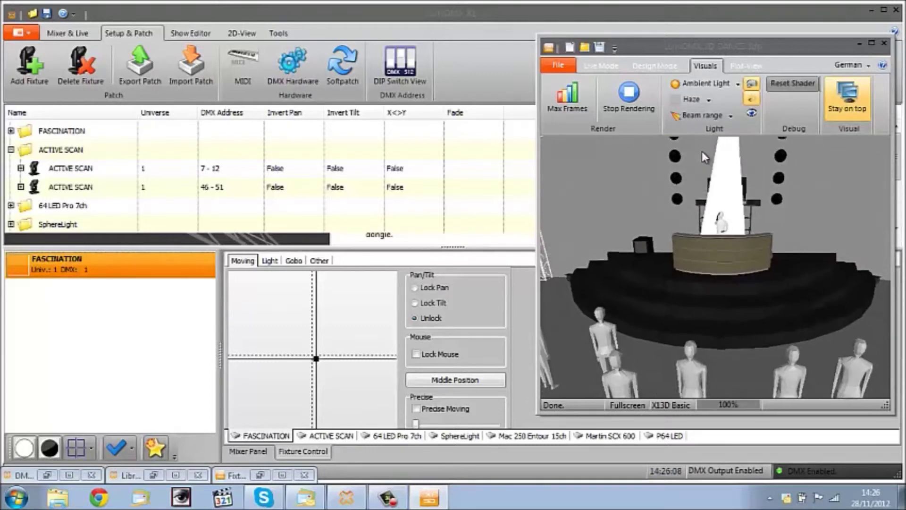
Adjust the visualizer's ambient light and preview the FASCINATION beam with Advanced Rendering on, finishing with the option off
{"action": "left_click", "coordinate": [701, 83]}
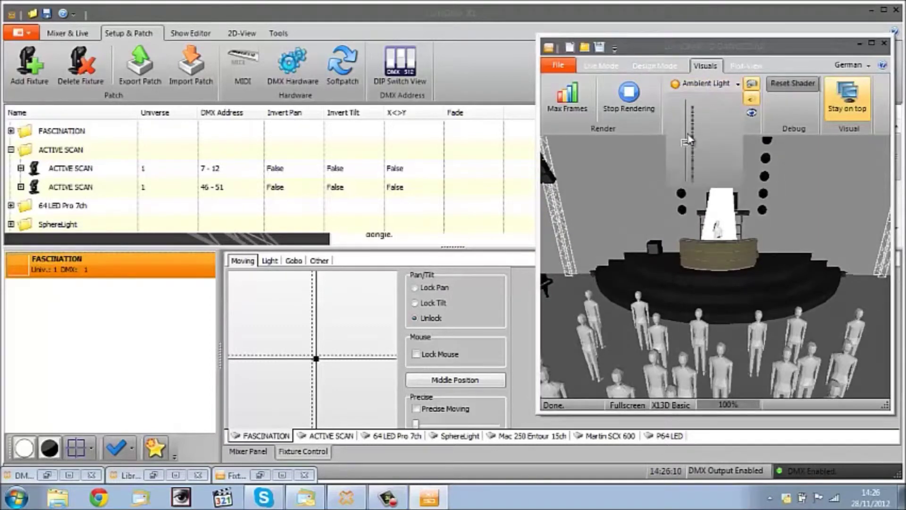
{"action": "left_click", "coordinate": [685, 149]}
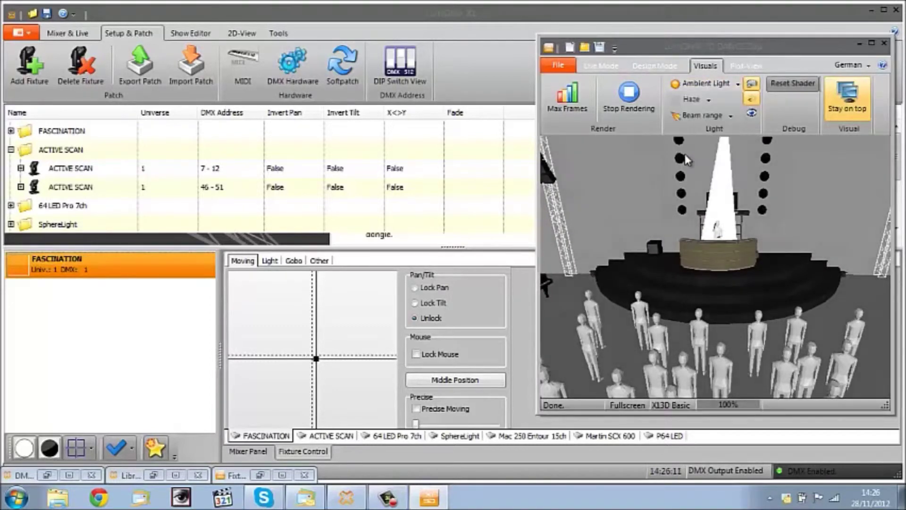
{"action": "left_click", "coordinate": [730, 83]}
{"action": "mouse_move", "coordinate": [687, 147]}
{"action": "left_mouse_down"}
{"action": "mouse_move", "coordinate": [689, 177]}
{"action": "mouse_move", "coordinate": [686, 108]}
{"action": "mouse_move", "coordinate": [686, 142]}
{"action": "left_mouse_up"}
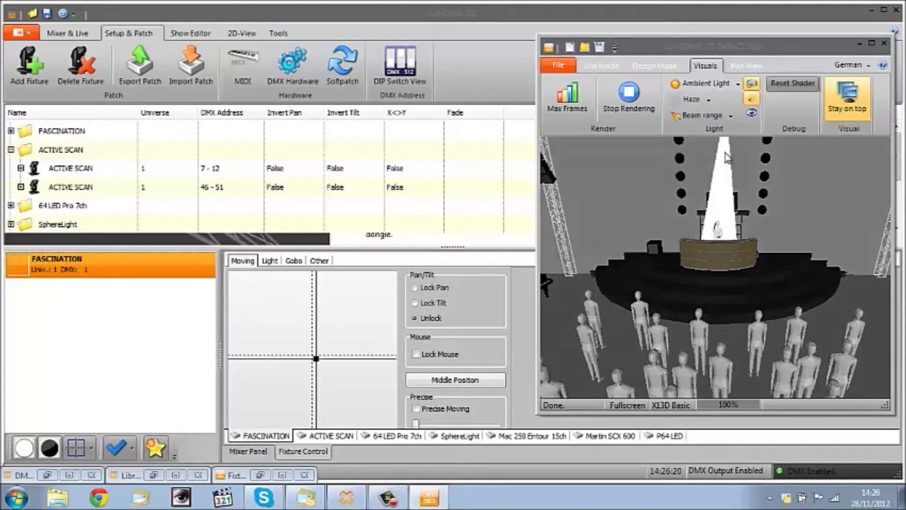
{"action": "left_click", "coordinate": [751, 113]}
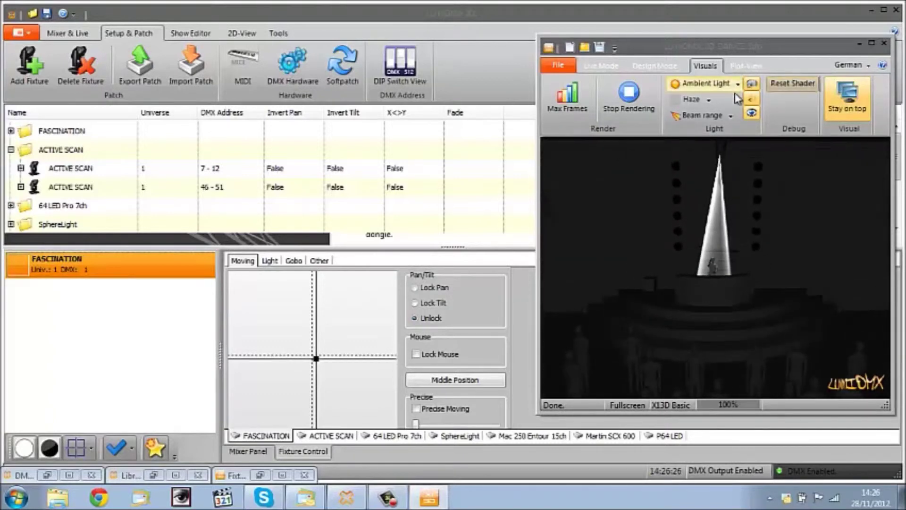
{"action": "left_click", "coordinate": [751, 114]}
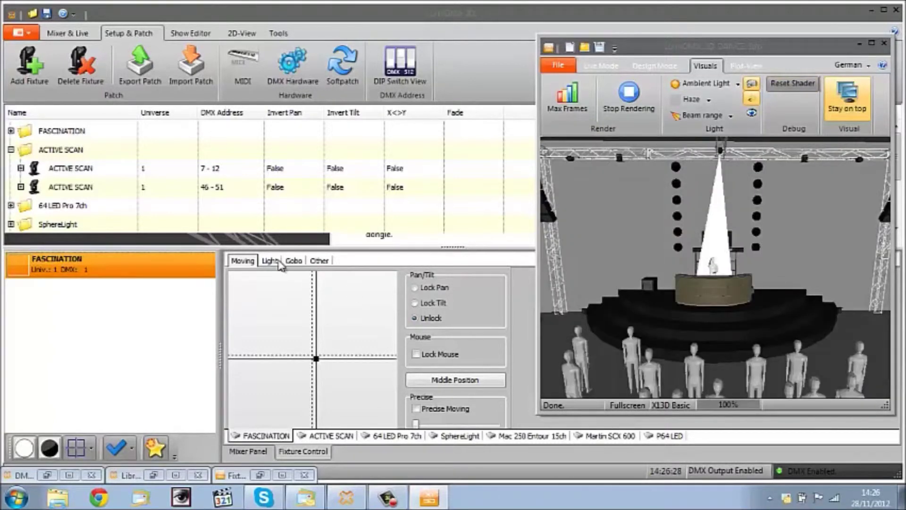
Test the FASCINATION shutter by raising it into the strobe range and returning it to open, and bring up the gobo choices
{"action": "left_click", "coordinate": [272, 261]}
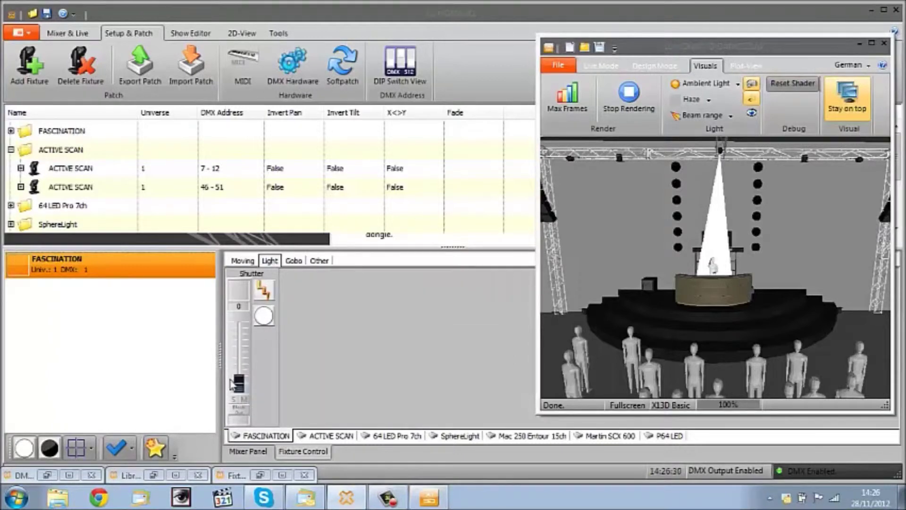
{"action": "left_click_drag", "start_coordinate": [240, 390], "coordinate": [242, 339]}
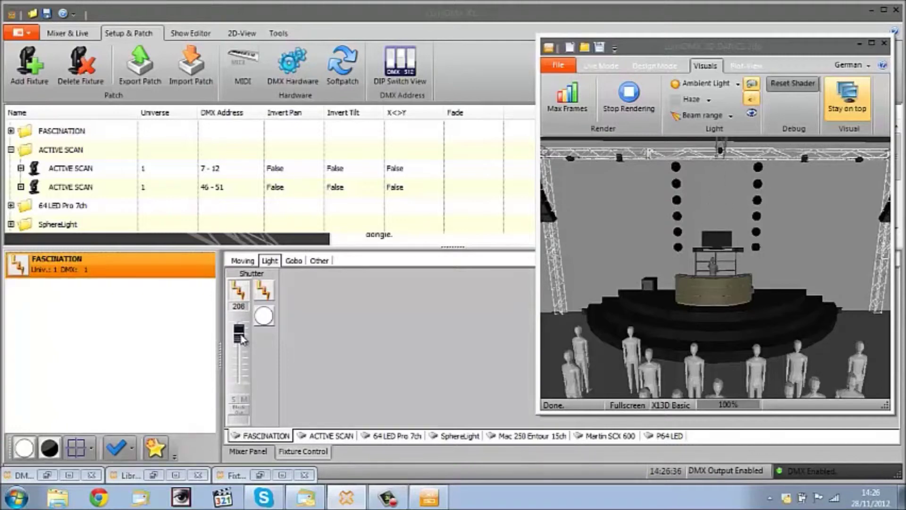
{"action": "left_click_drag", "start_coordinate": [242, 340], "coordinate": [240, 401]}
{"action": "left_click", "coordinate": [294, 261]}
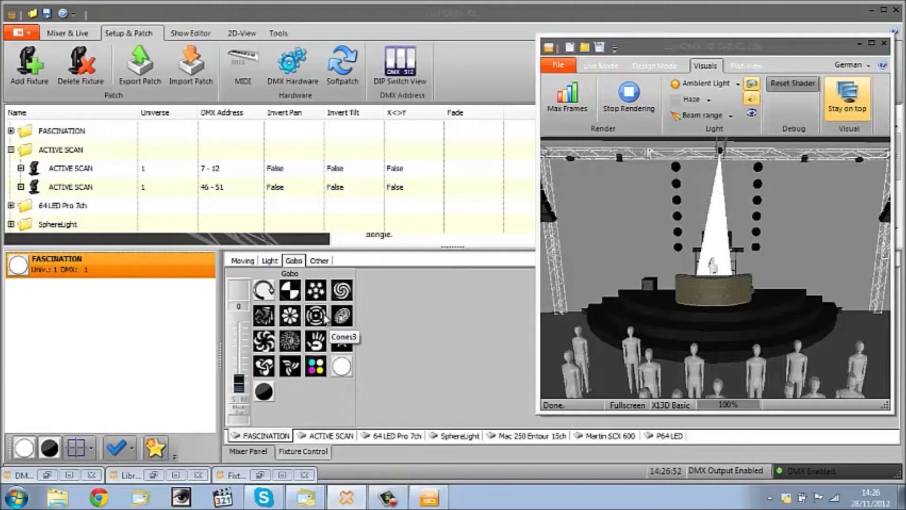
{"action": "left_click", "coordinate": [660, 66]}
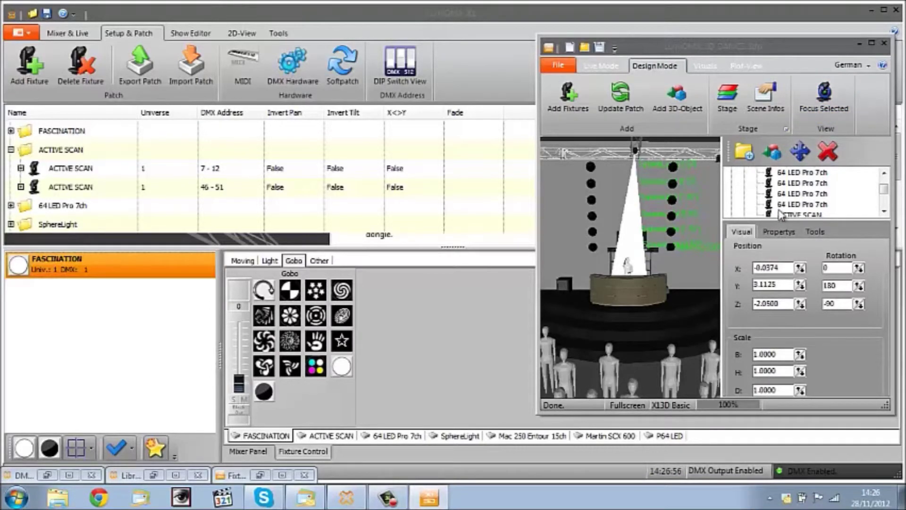
{"action": "left_click", "coordinate": [734, 67]}
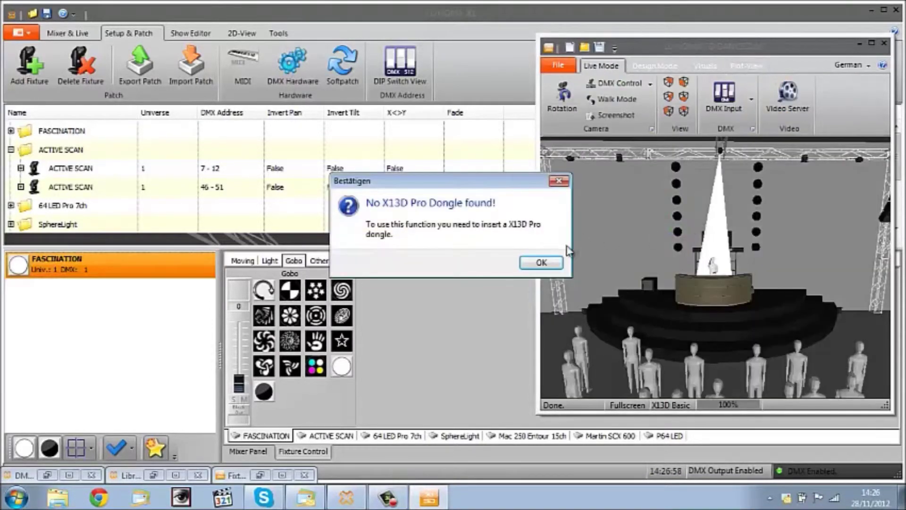
{"action": "left_click", "coordinate": [541, 263]}
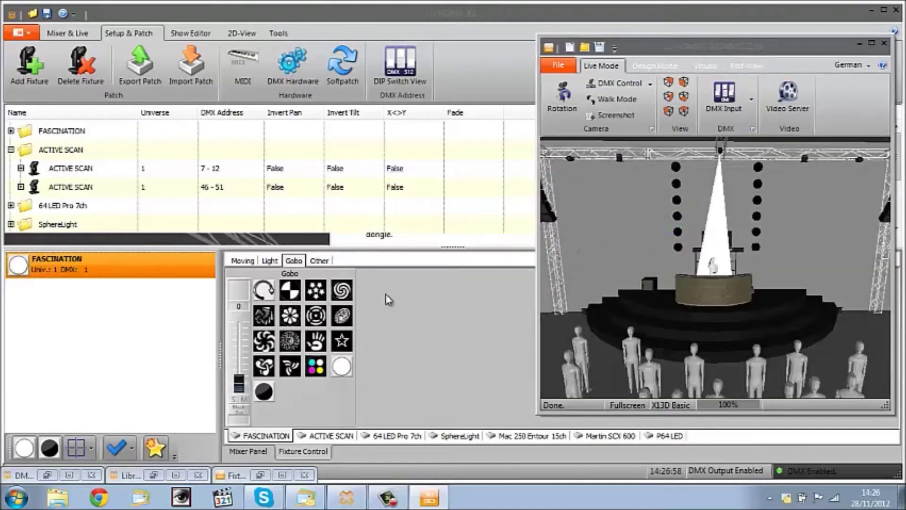
Apply the concentric-ring Cones3 gobo to the FASCINATION fixture and inspect its beam at the DJ booth
{"action": "left_click", "coordinate": [316, 315]}
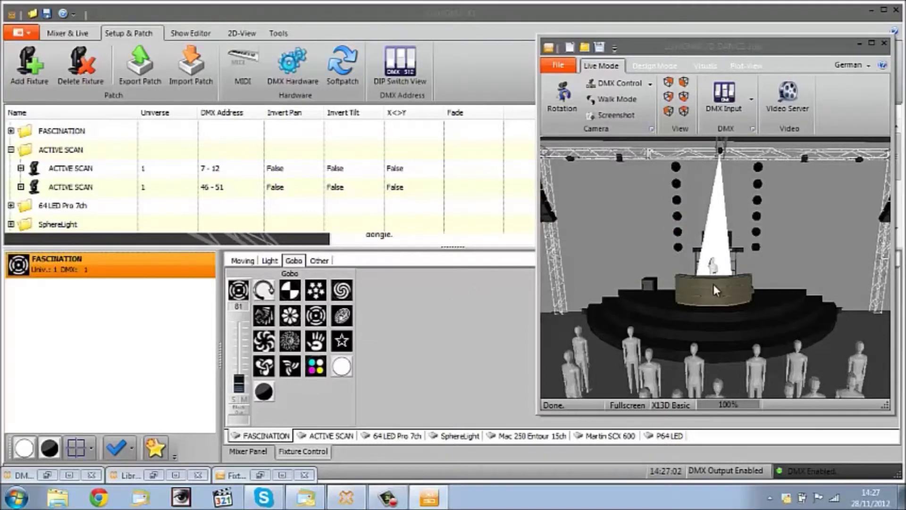
{"action": "mouse_move", "coordinate": [714, 284]}
{"action": "left_mouse_down"}
{"action": "mouse_move", "coordinate": [716, 302]}
{"action": "mouse_move", "coordinate": [717, 278]}
{"action": "mouse_move", "coordinate": [699, 287]}
{"action": "mouse_move", "coordinate": [715, 272]}
{"action": "mouse_move", "coordinate": [701, 315]}
{"action": "mouse_move", "coordinate": [701, 250]}
{"action": "mouse_move", "coordinate": [702, 295]}
{"action": "left_mouse_up"}
{"action": "scroll", "coordinate": [711, 293], "scroll_direction": "up", "scroll_amount": 5}
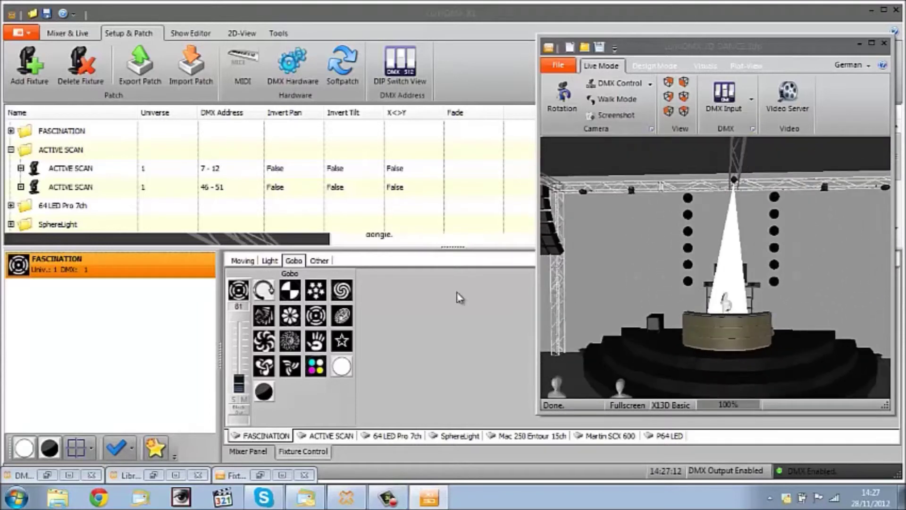
Swing the FASCINATION beam away from the DJ onto the wall behind the stage and enable Advanced Rendering to view the gobo
{"action": "left_click", "coordinate": [243, 261]}
{"action": "left_click_drag", "start_coordinate": [312, 356], "coordinate": [376, 336]}
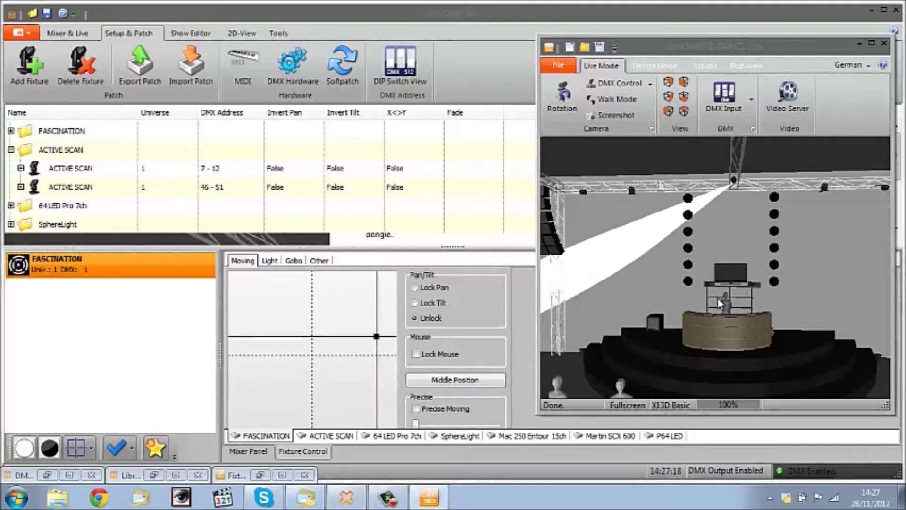
{"action": "left_click_drag", "start_coordinate": [718, 299], "coordinate": [588, 302]}
{"action": "mouse_move", "coordinate": [377, 336]}
{"action": "left_mouse_down"}
{"action": "mouse_move", "coordinate": [391, 333]}
{"action": "mouse_move", "coordinate": [309, 328]}
{"action": "mouse_move", "coordinate": [388, 327]}
{"action": "mouse_move", "coordinate": [387, 336]}
{"action": "mouse_move", "coordinate": [409, 344]}
{"action": "mouse_move", "coordinate": [352, 339]}
{"action": "mouse_move", "coordinate": [371, 341]}
{"action": "mouse_move", "coordinate": [364, 325]}
{"action": "left_mouse_up"}
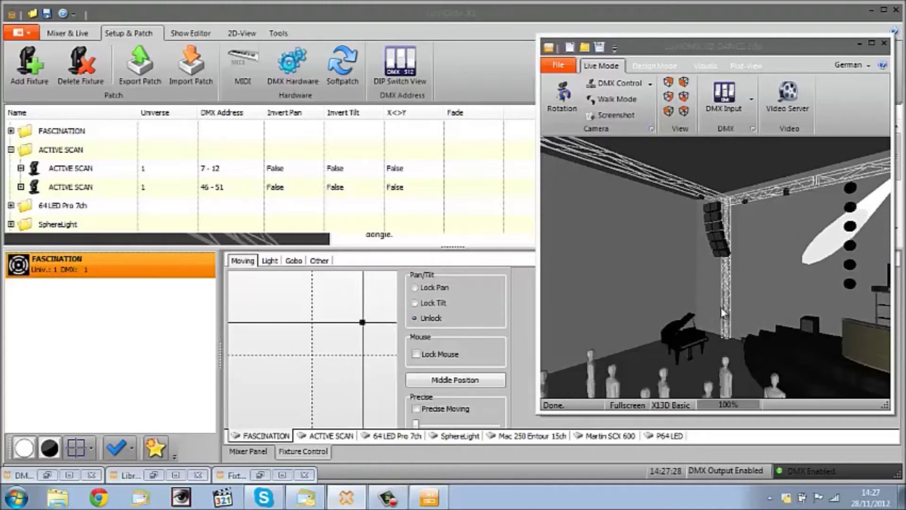
{"action": "left_click_drag", "start_coordinate": [721, 307], "coordinate": [779, 297]}
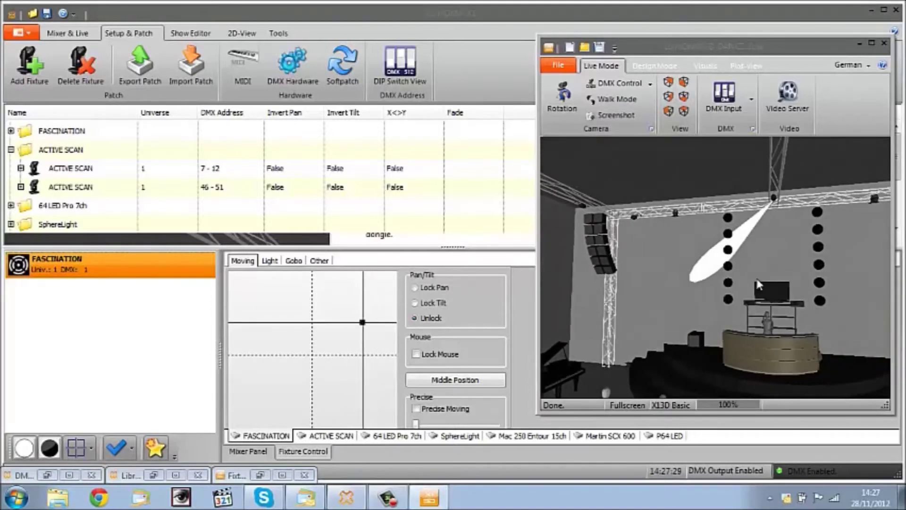
{"action": "left_click", "coordinate": [706, 66]}
{"action": "left_click", "coordinate": [752, 113]}
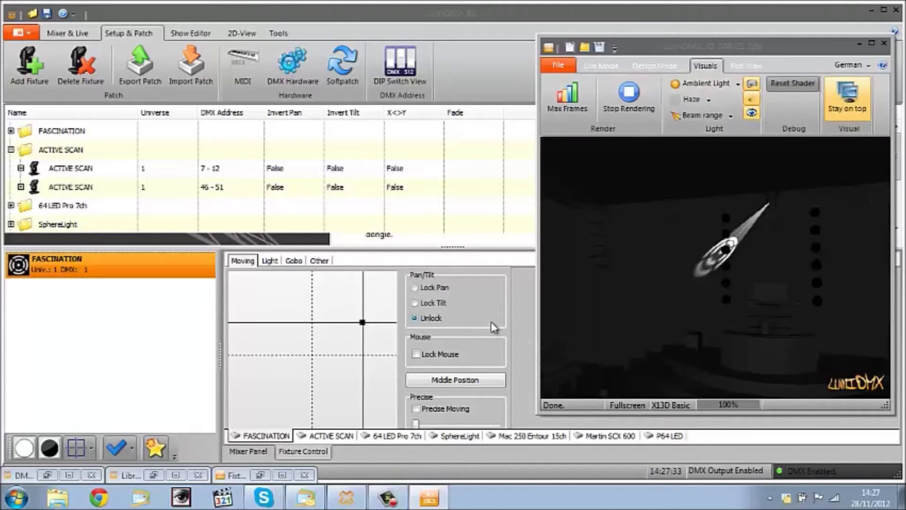
Switch the FASCINATION gobo to the textured pattern at value 73 and aim the beam back down at the DJ
{"action": "left_click", "coordinate": [294, 261]}
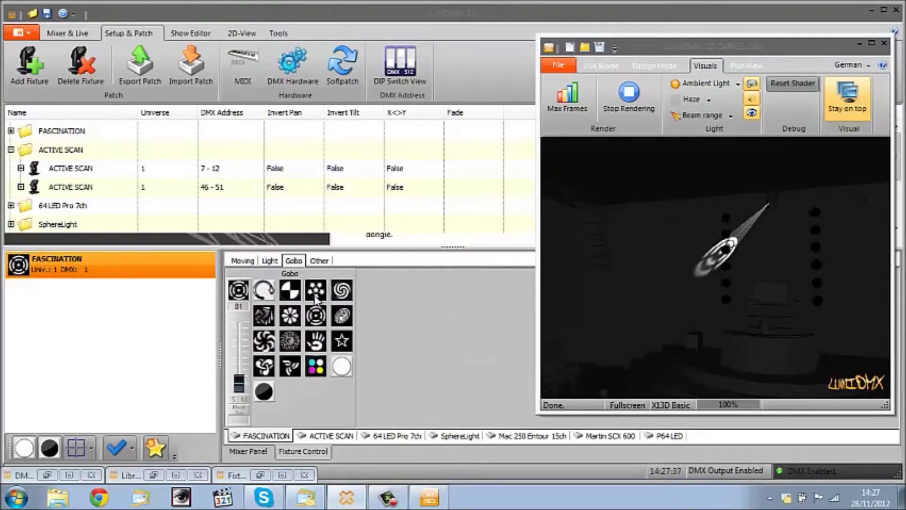
{"action": "left_click", "coordinate": [348, 300]}
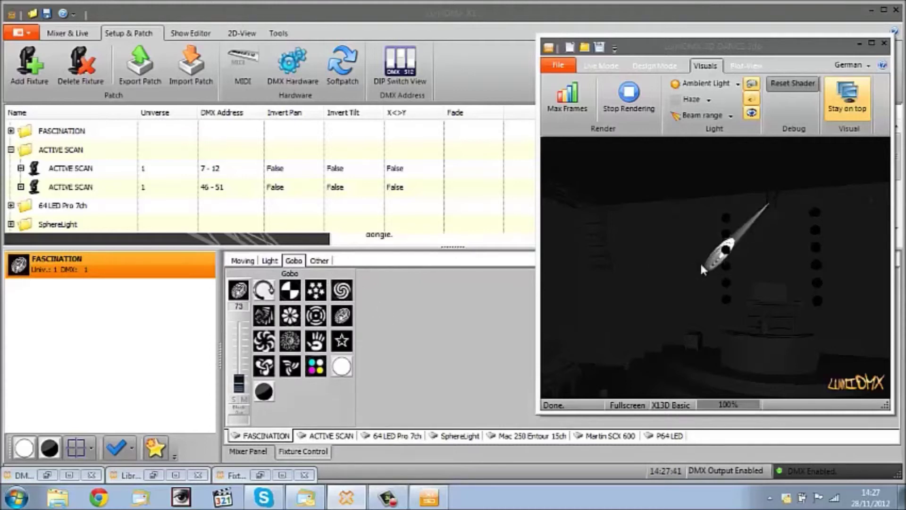
{"action": "left_click", "coordinate": [243, 262]}
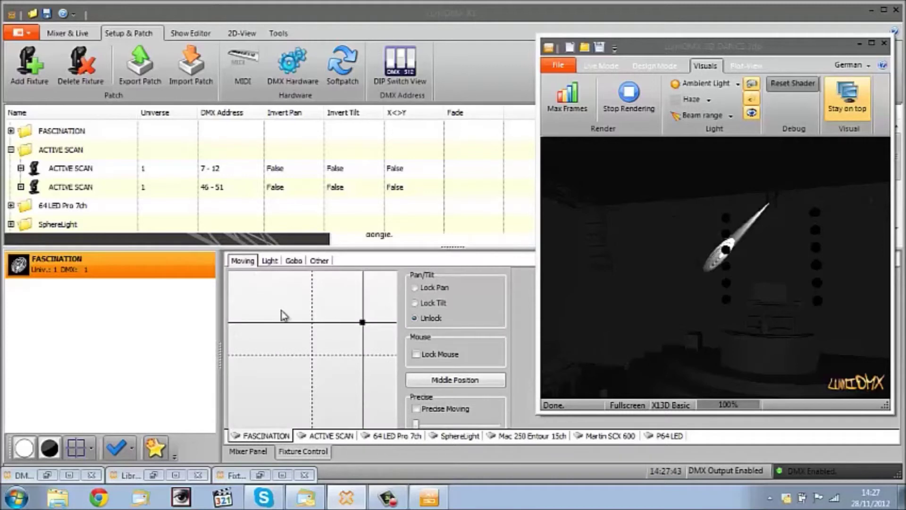
{"action": "mouse_move", "coordinate": [311, 348]}
{"action": "left_mouse_down"}
{"action": "mouse_move", "coordinate": [290, 361]}
{"action": "mouse_move", "coordinate": [319, 353]}
{"action": "mouse_move", "coordinate": [313, 360]}
{"action": "mouse_move", "coordinate": [318, 346]}
{"action": "left_mouse_up"}
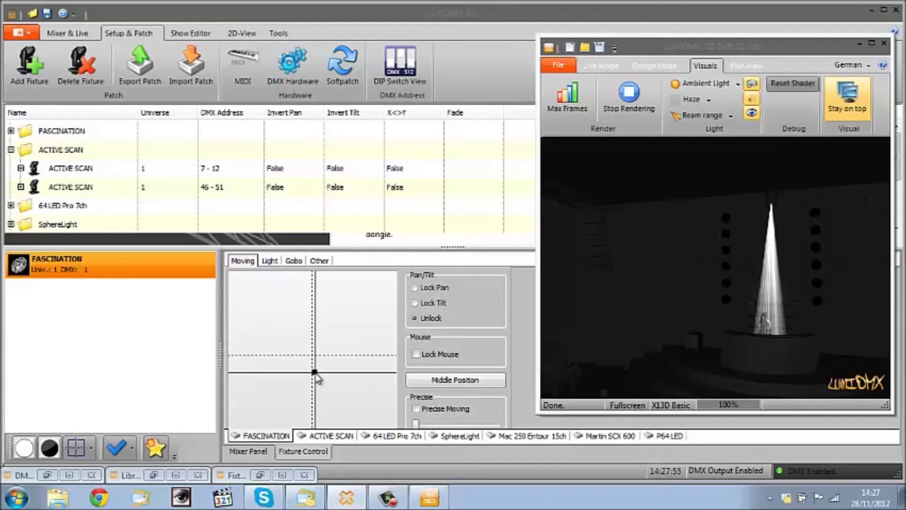
{"action": "left_click_drag", "start_coordinate": [315, 373], "coordinate": [319, 378]}
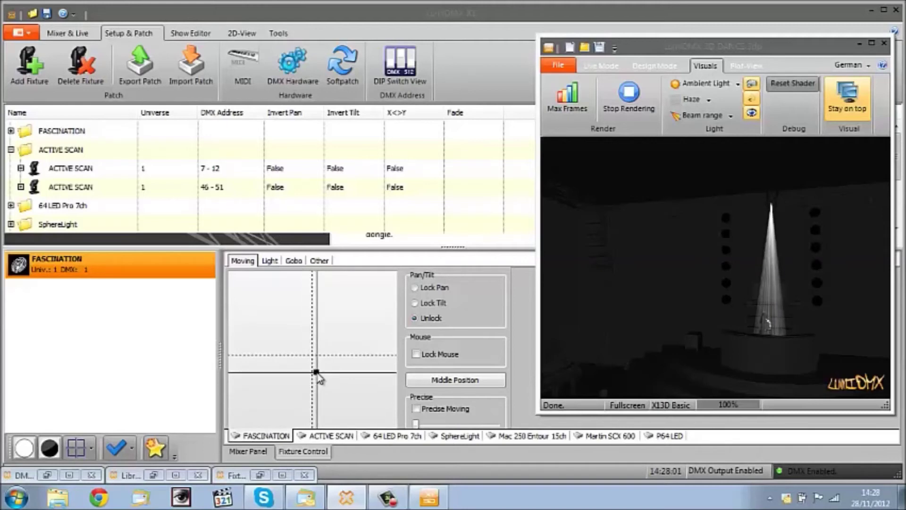
Turn Advanced Rendering off and inspect the FASCINATION beam on the DJ booth from above the crowd
{"action": "left_click", "coordinate": [809, 87]}
{"action": "left_click", "coordinate": [751, 115]}
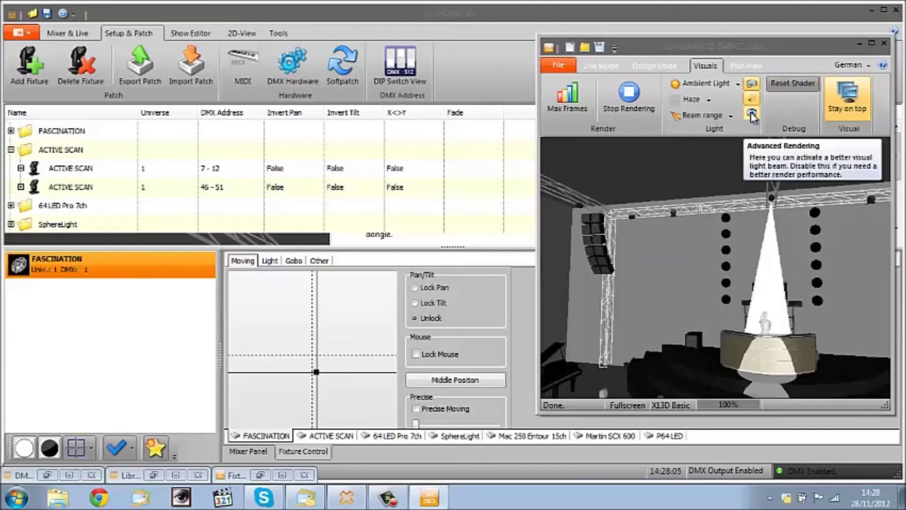
{"action": "left_click_drag", "start_coordinate": [755, 199], "coordinate": [757, 244]}
{"action": "scroll", "coordinate": [755, 245], "scroll_direction": "down", "scroll_amount": 3}
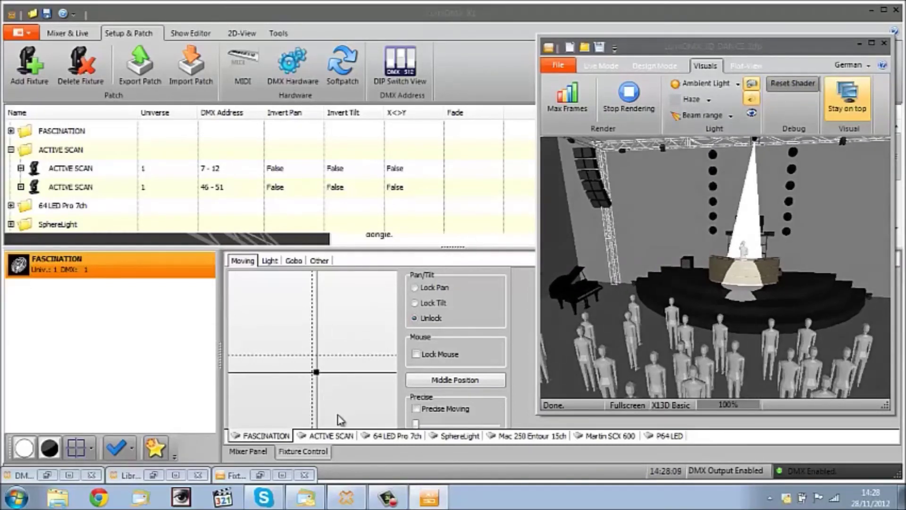
Select the ACTIVE SCAN fixture at DMX address 7 for control and look for it in the 3D venue
{"action": "left_click", "coordinate": [344, 437]}
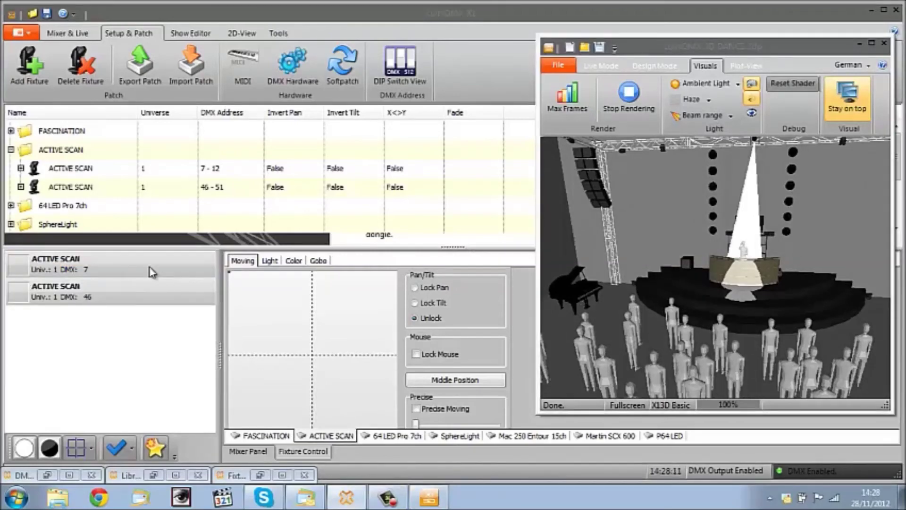
{"action": "left_click", "coordinate": [136, 272]}
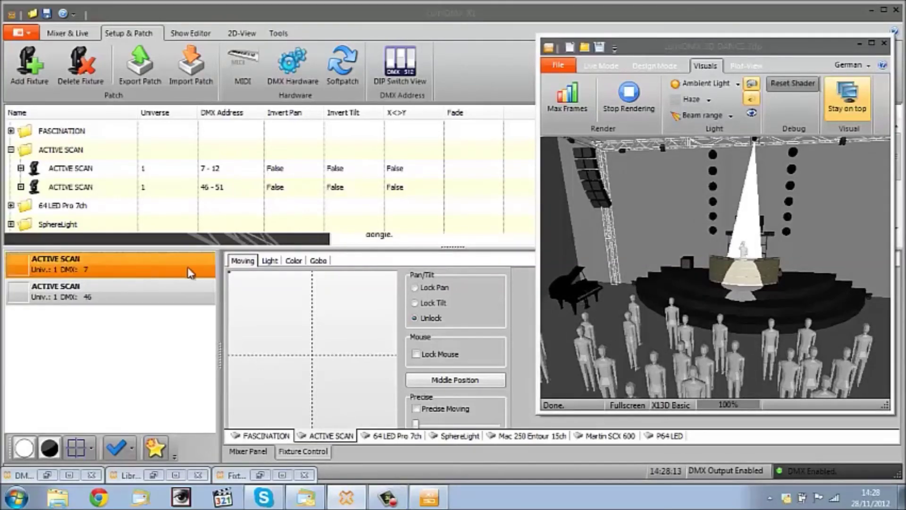
{"action": "left_click", "coordinate": [685, 257]}
{"action": "scroll", "coordinate": [686, 259], "scroll_direction": "down", "scroll_amount": 5}
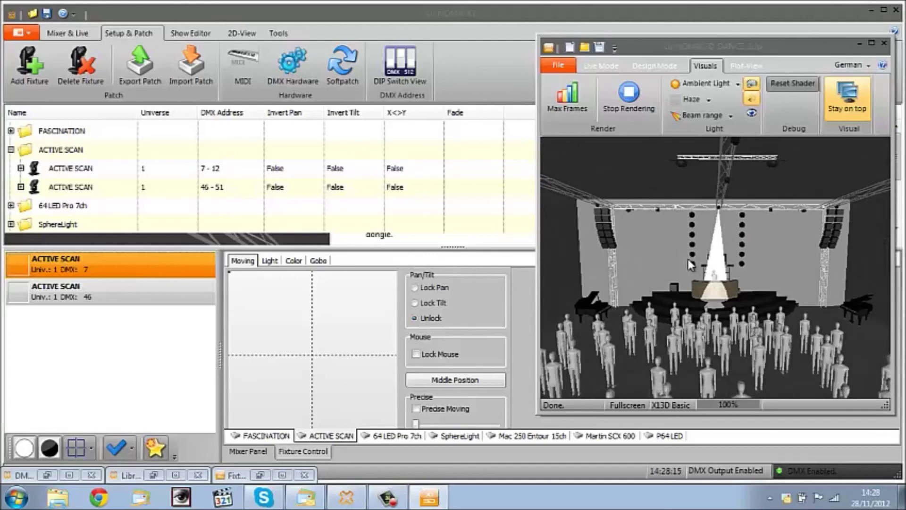
{"action": "left_click_drag", "start_coordinate": [690, 265], "coordinate": [685, 286]}
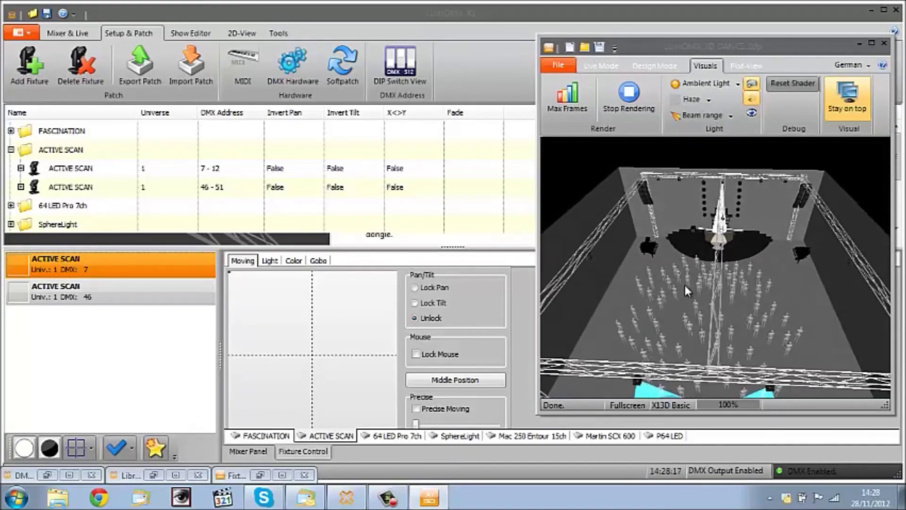